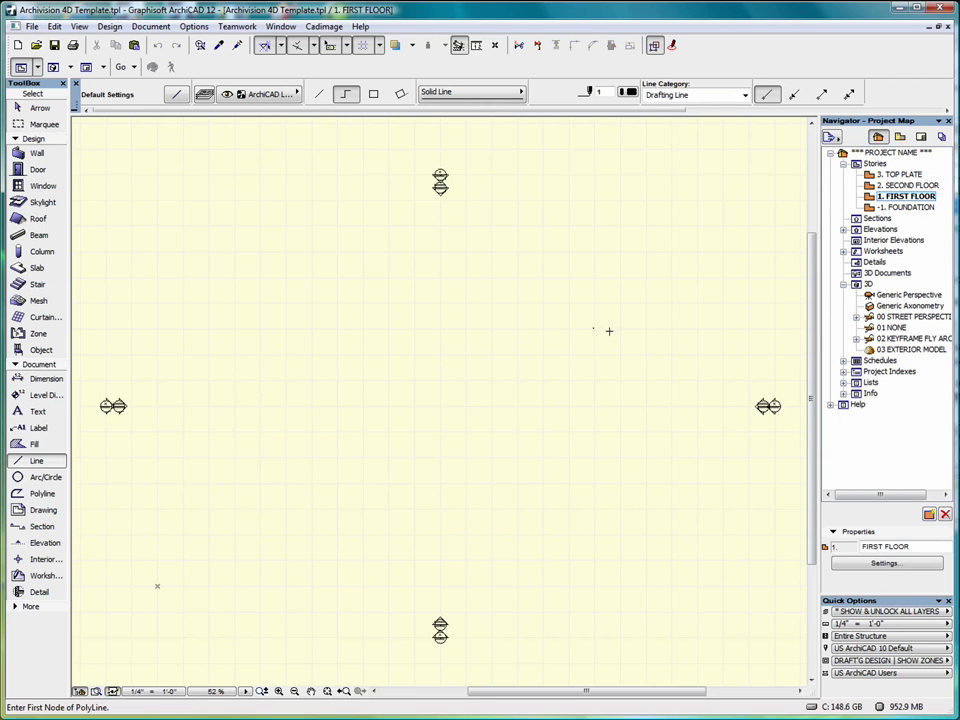
Draw an L-shaped line running 60' to the right, then 20' straight up
left_click(286, 302)
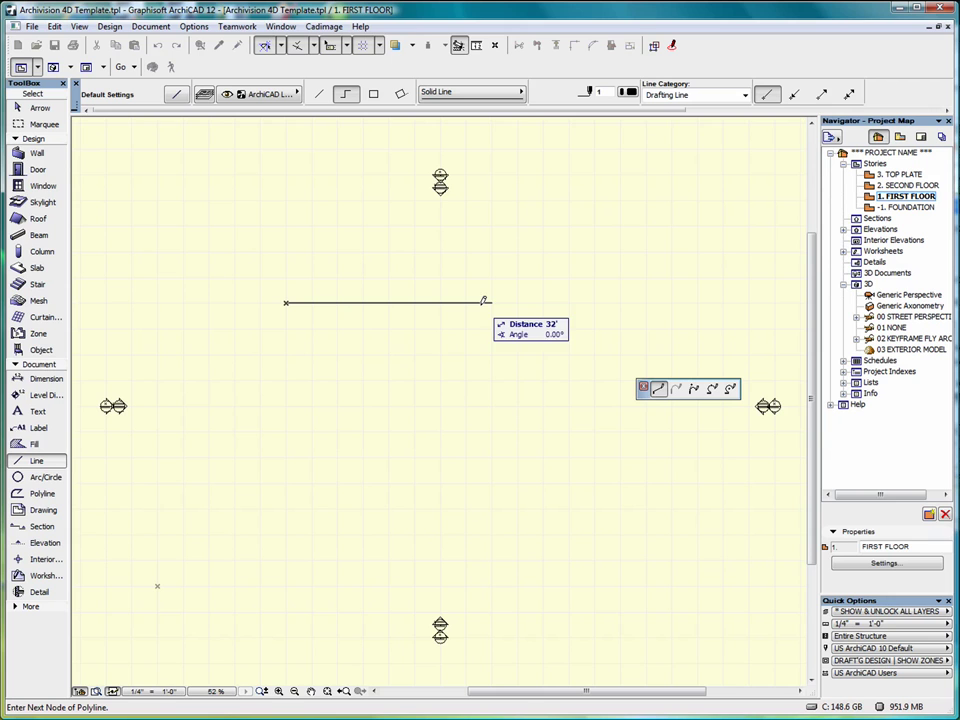
left_click(670, 301)
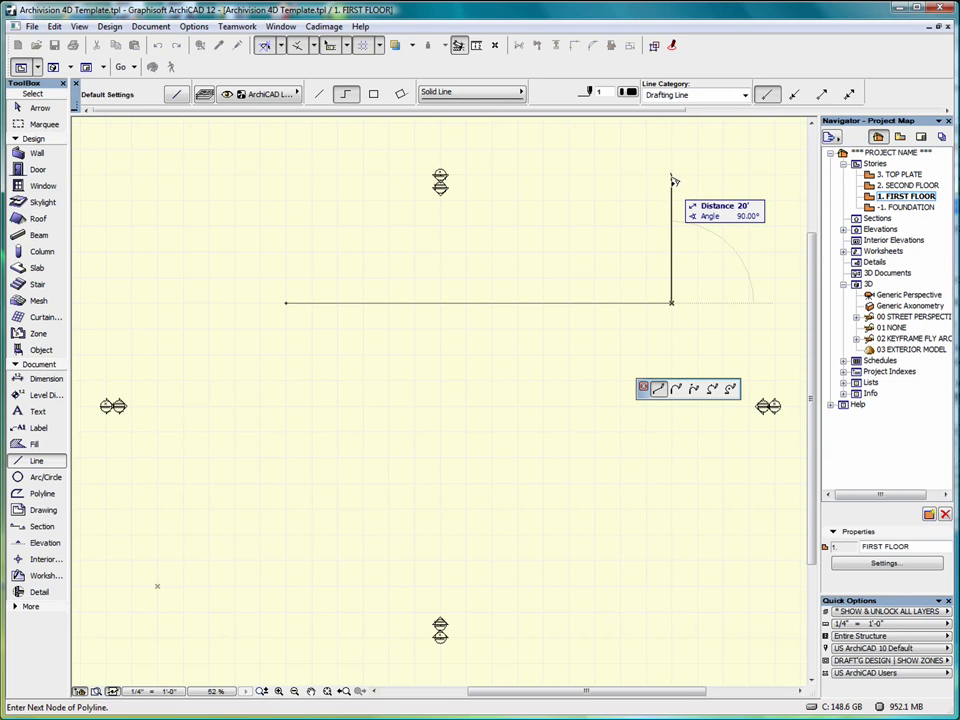
left_click(672, 179)
left_click(673, 178)
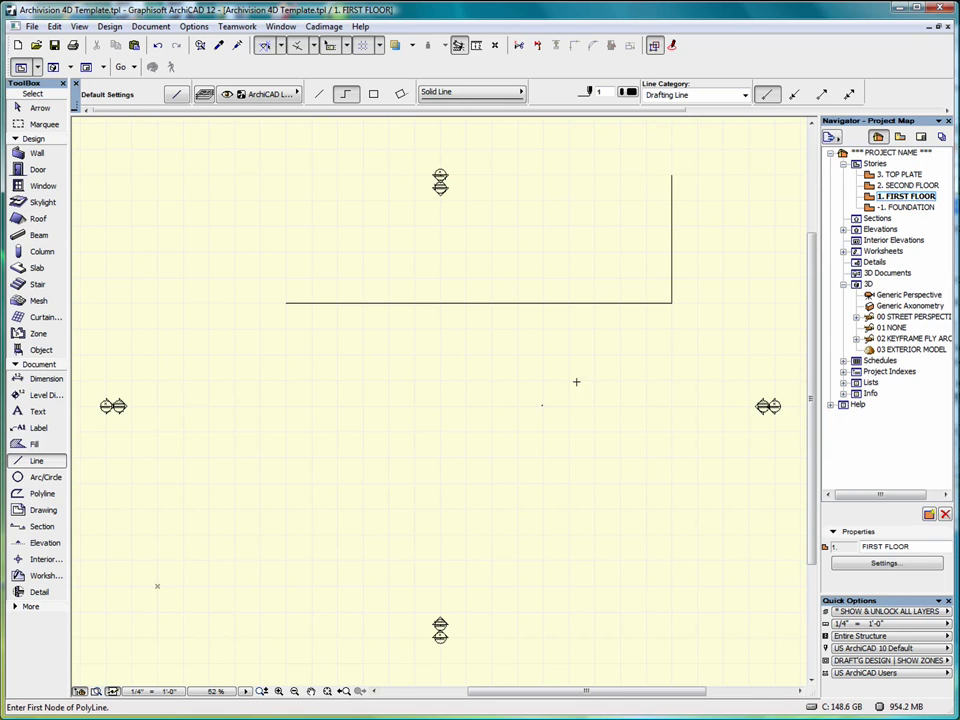
left_click_drag(810, 266, 810, 176)
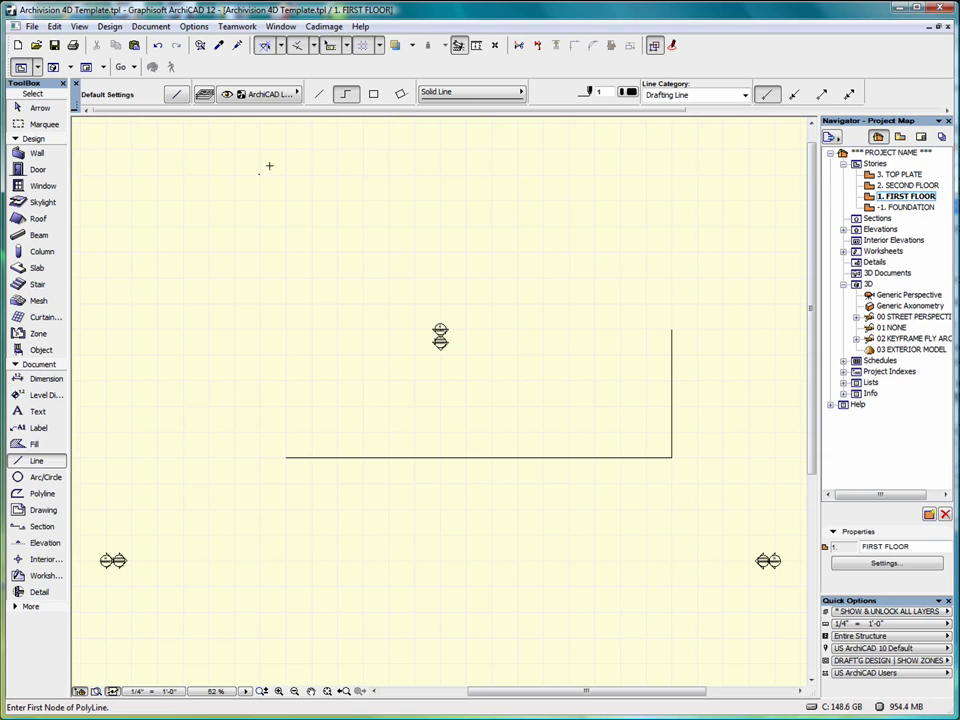
With the Arrow tool active, bring up the Grids & Background dialog and move it into view
left_click(38, 107)
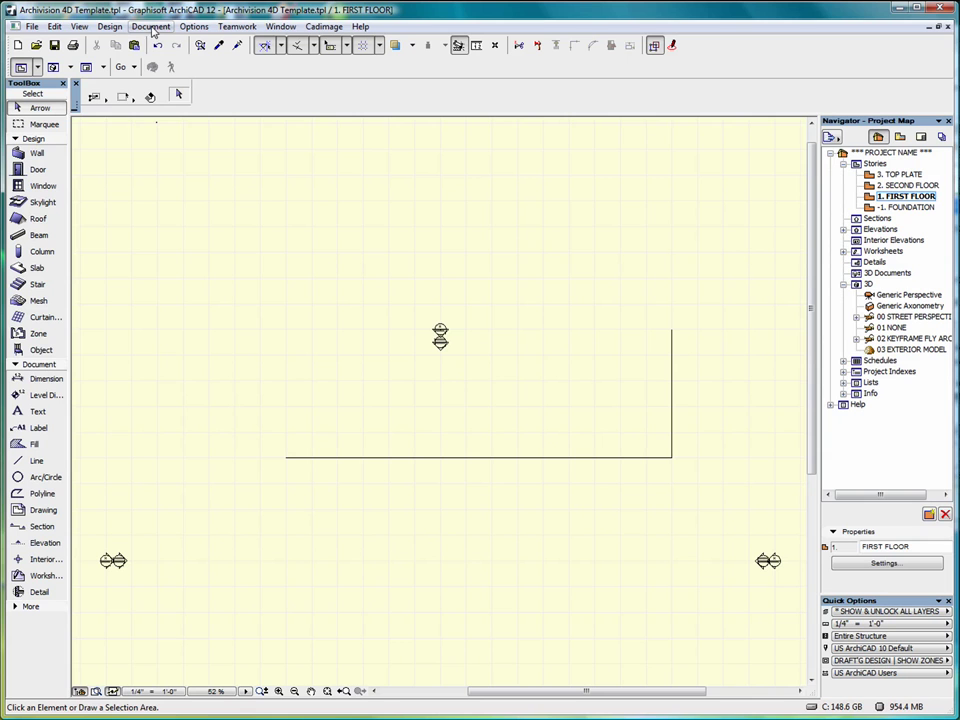
left_click(78, 27)
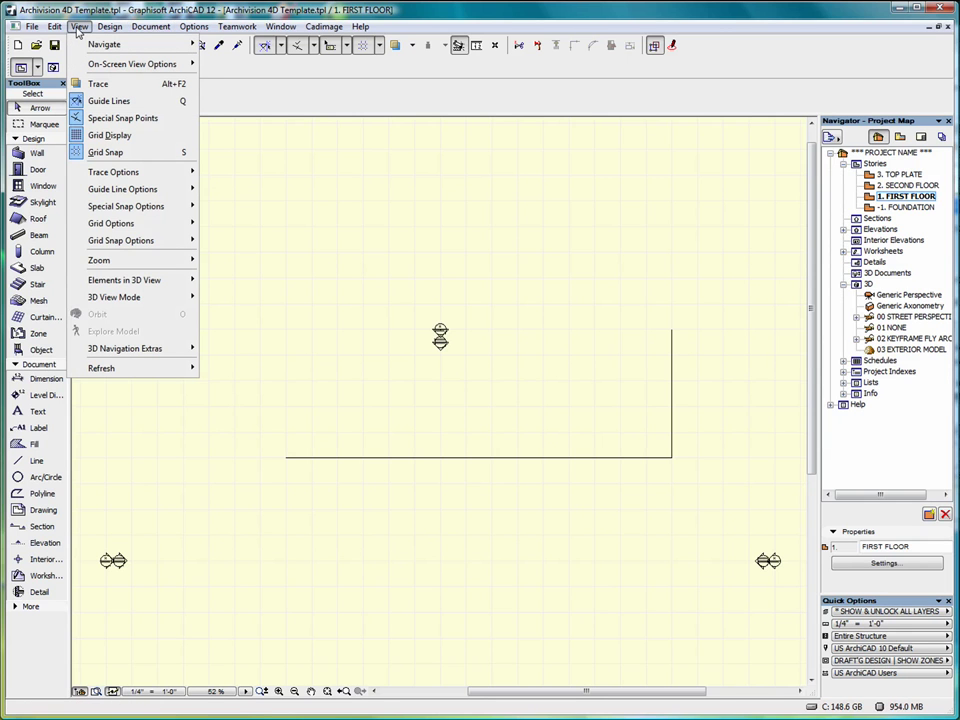
mouse_move(128, 222)
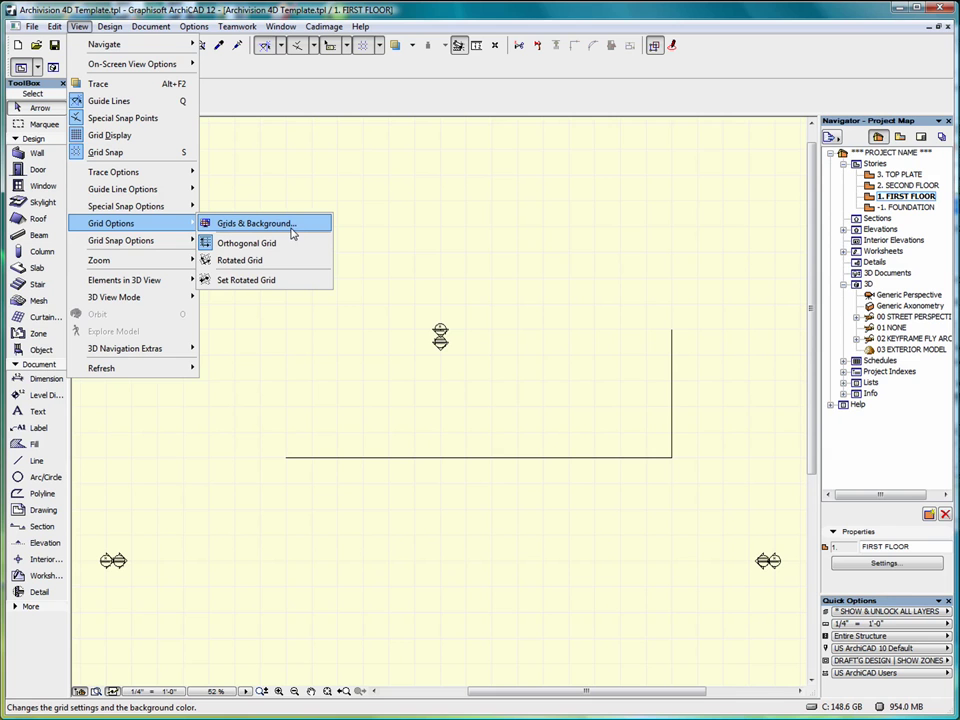
left_click(257, 224)
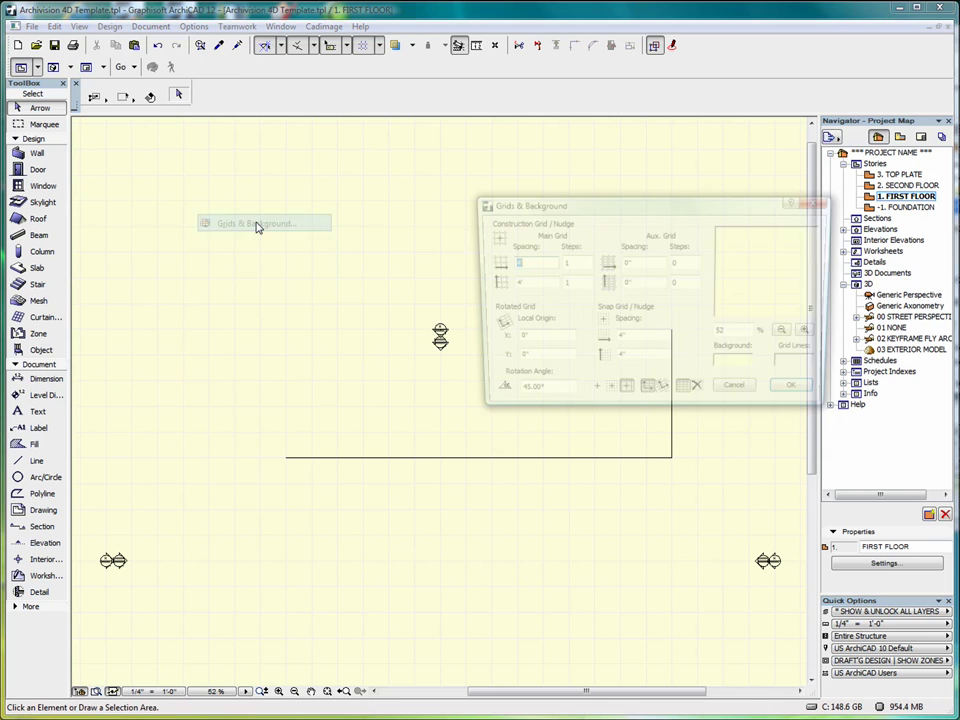
left_click_drag(675, 206, 403, 160)
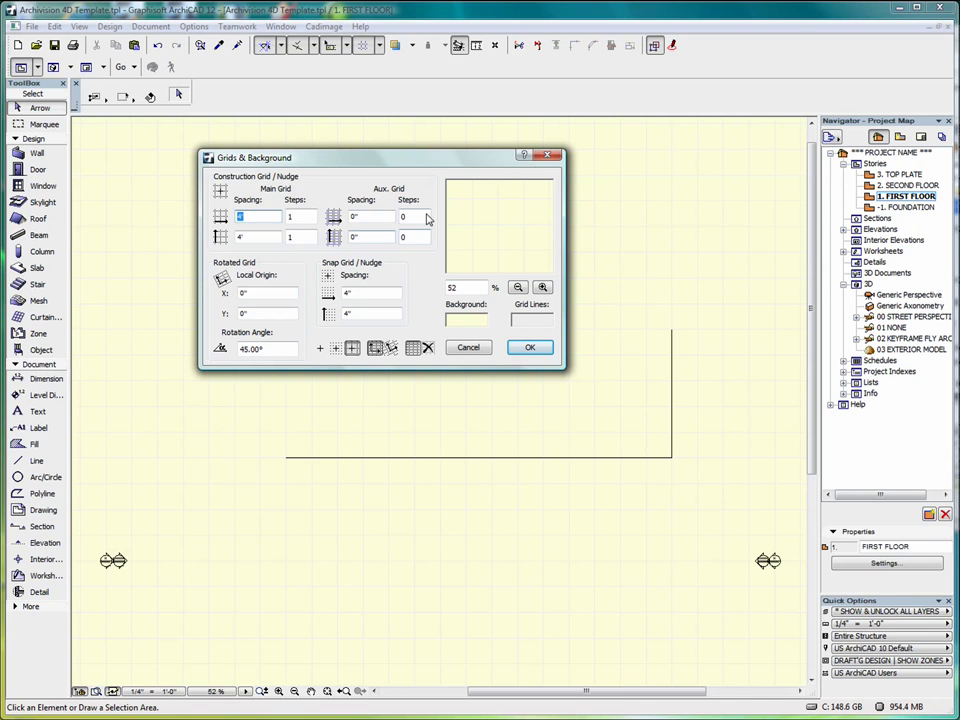
Set both auxiliary grid spacings to 16 (1'-4") and the auxiliary grid steps to 1
left_click(352, 217)
type("16")
left_click(352, 236)
type("16")
double_click(403, 217)
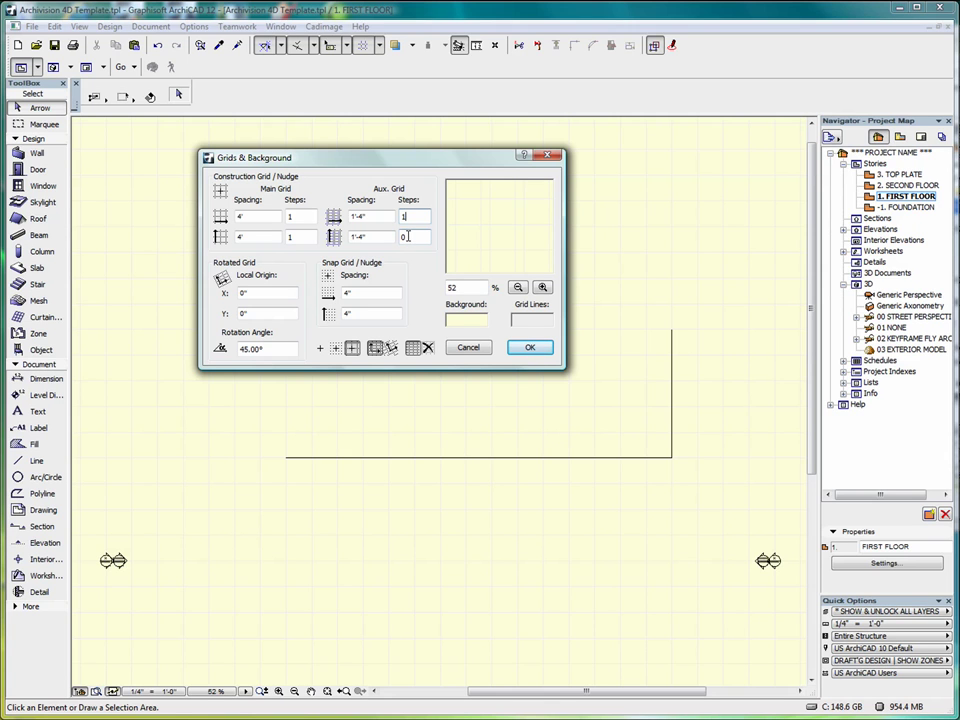
double_click(406, 236)
type("1")
left_click(469, 322)
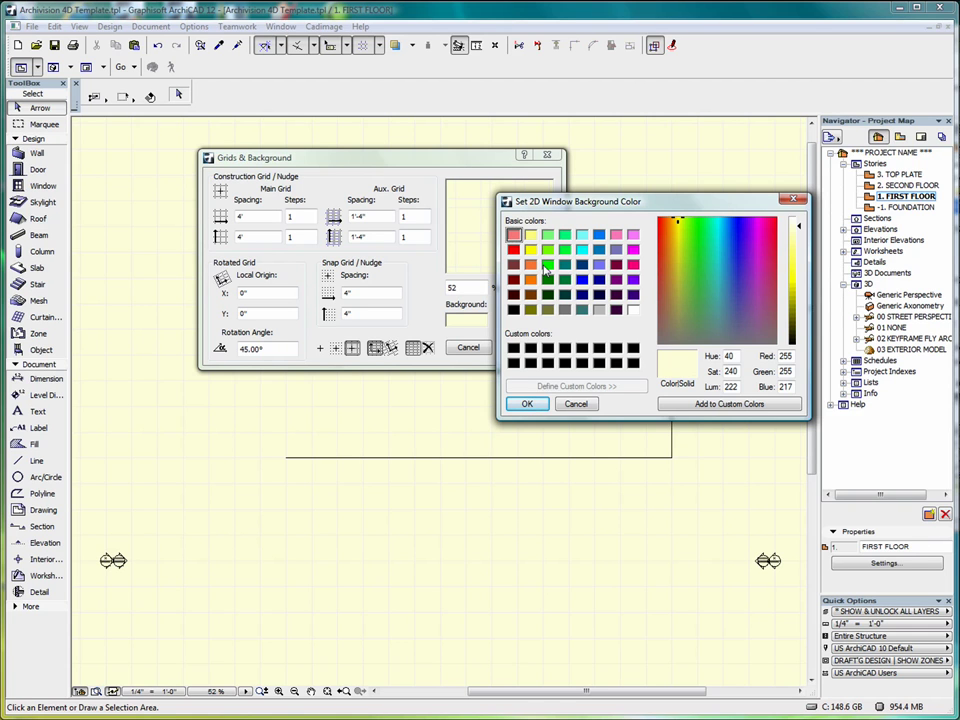
left_click(576, 404)
left_click(522, 320)
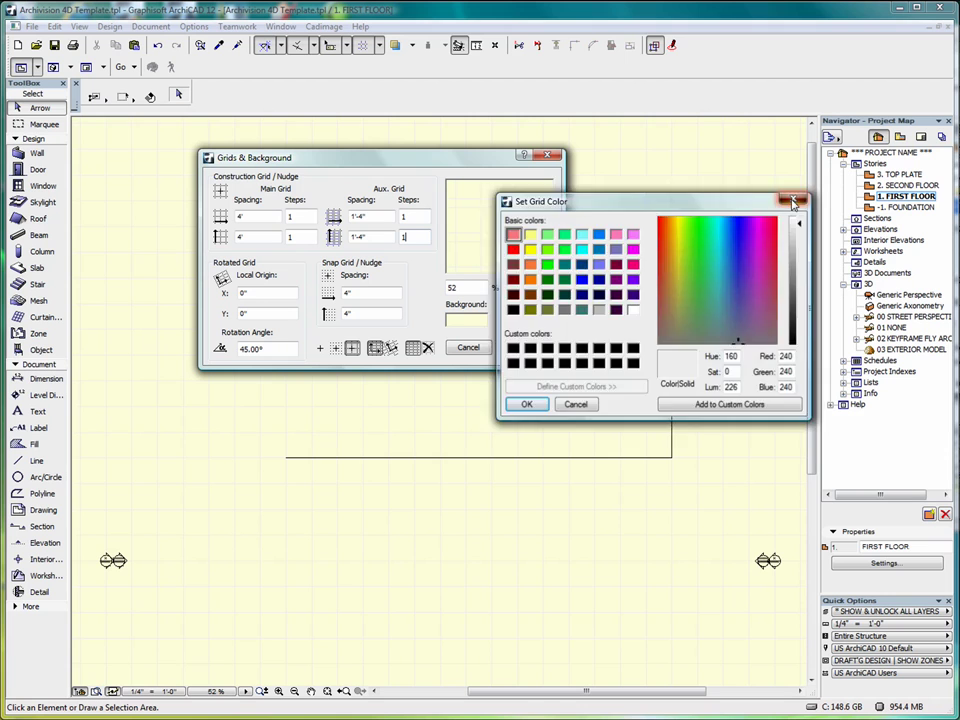
left_click(795, 202)
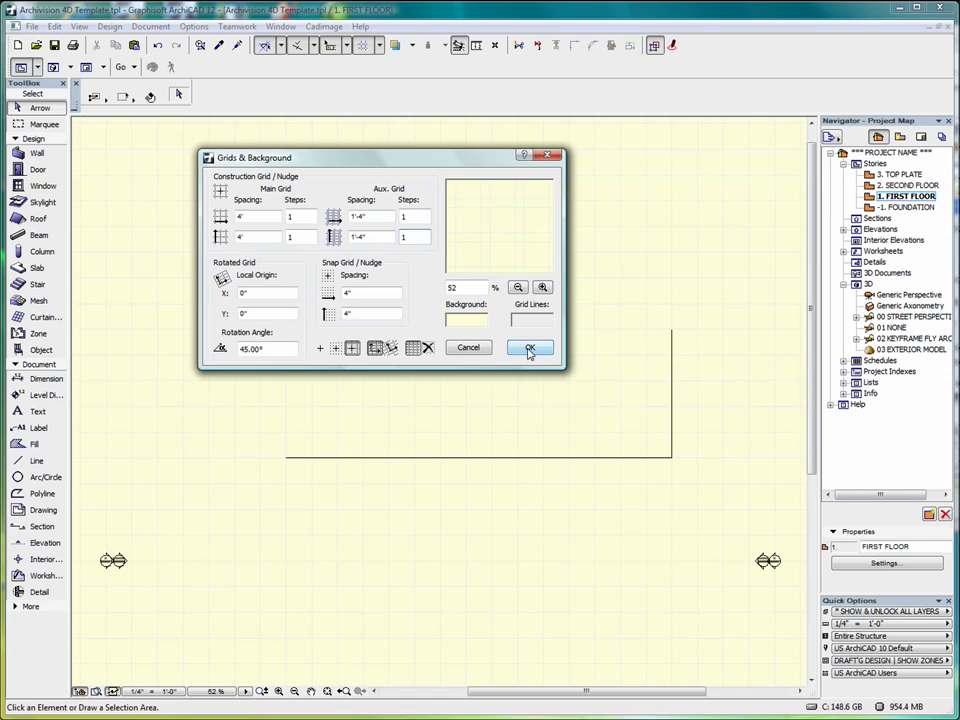
Apply the new grid settings and switch grid snapping to Rotated Grid
left_click(530, 349)
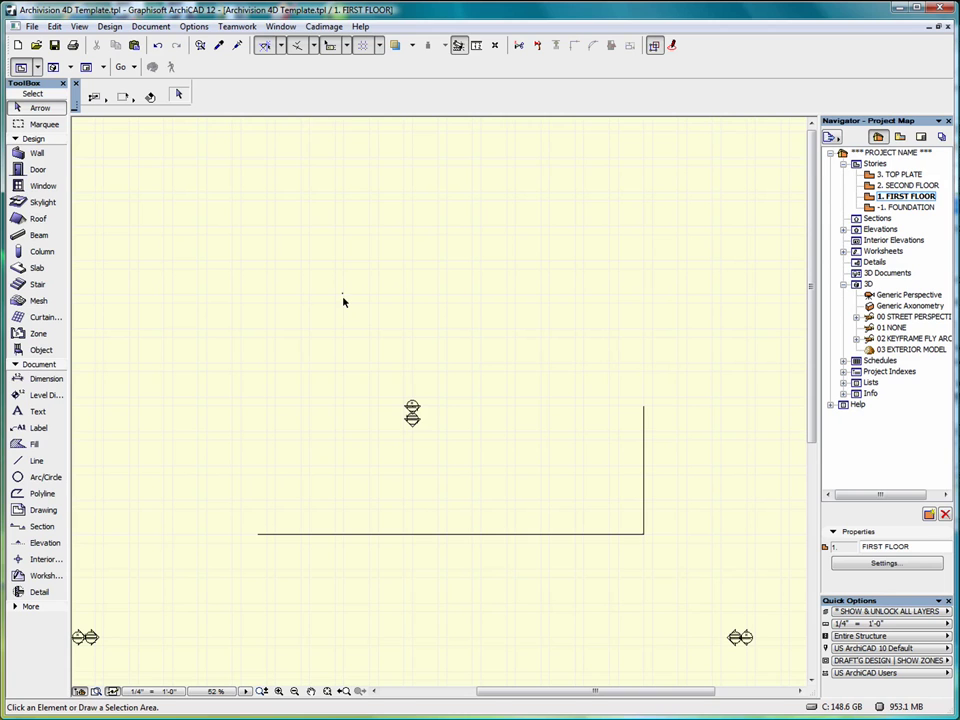
left_click(380, 48)
left_click(380, 45)
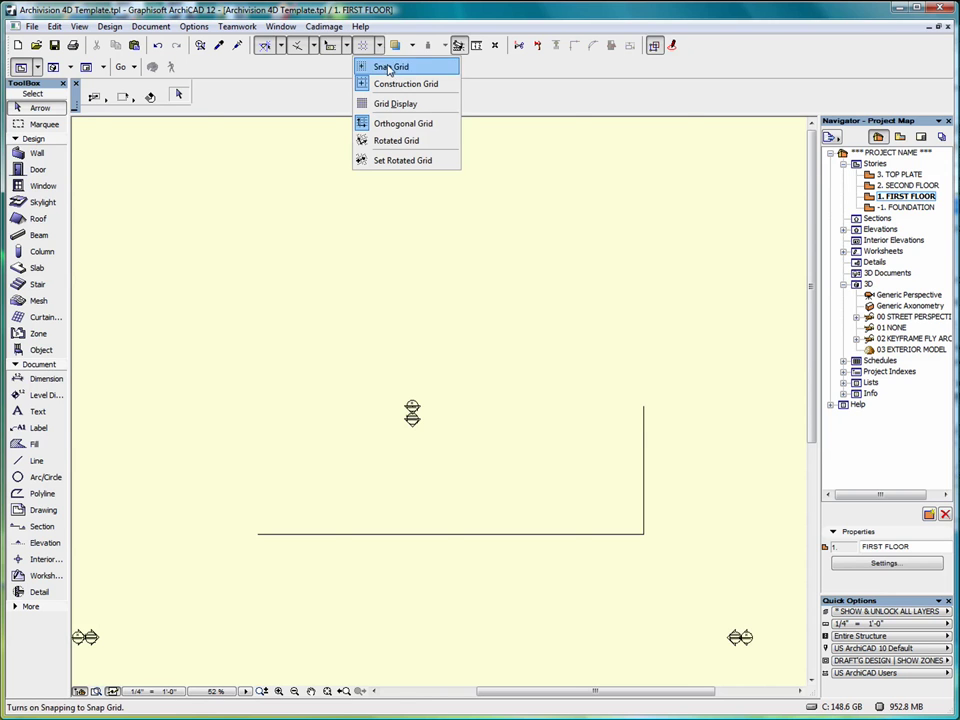
left_click(397, 143)
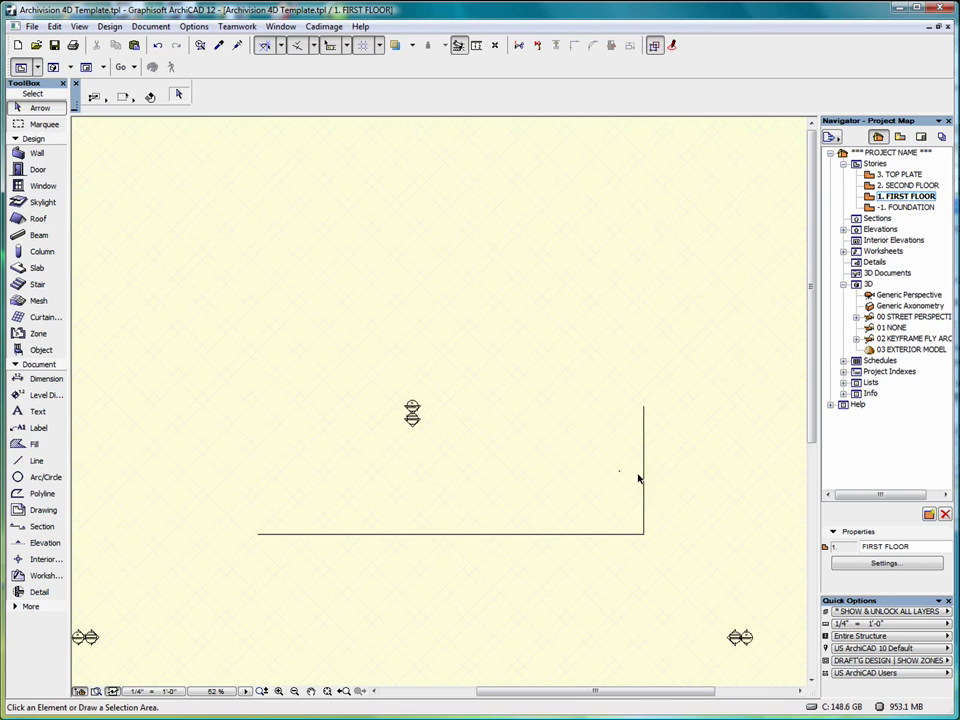
Begin redefining the rotated grid angle by picking its reference start point
left_click(379, 46)
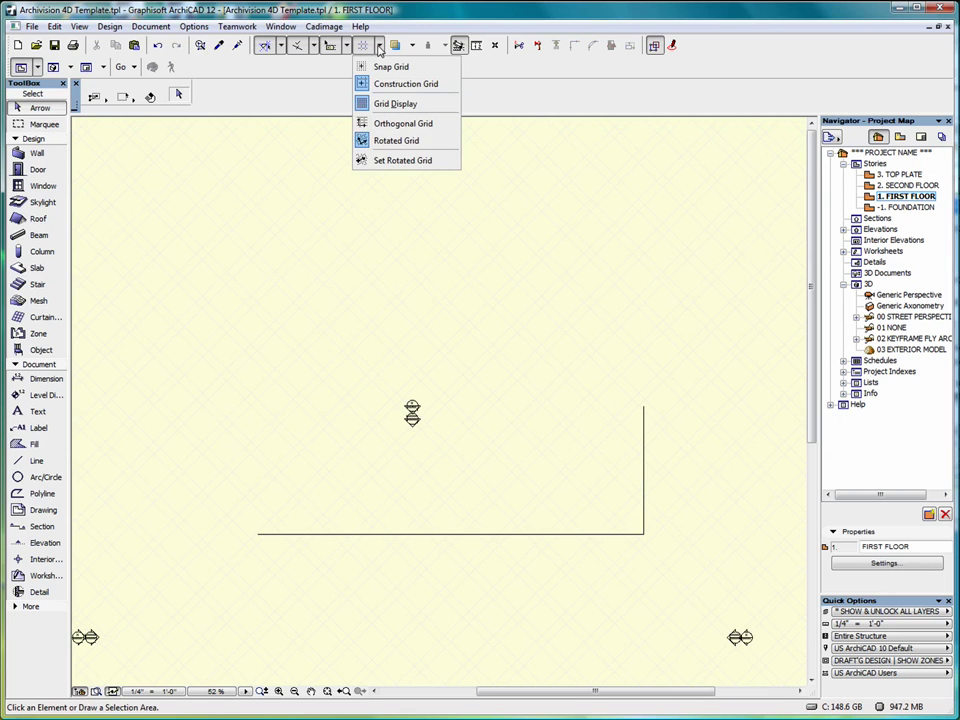
left_click(413, 161)
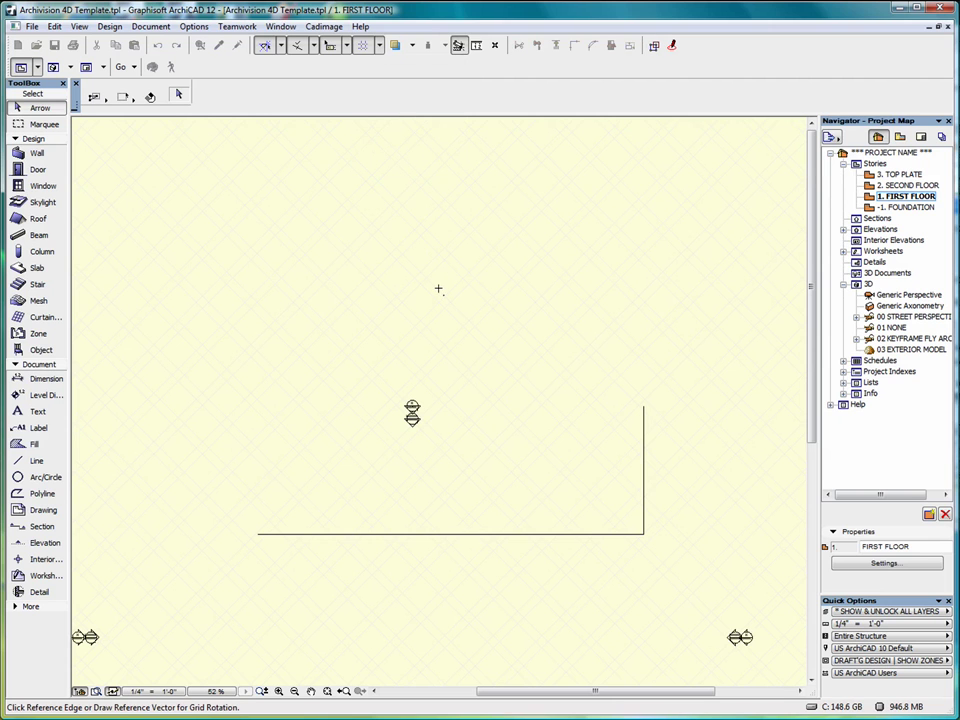
left_click(426, 275)
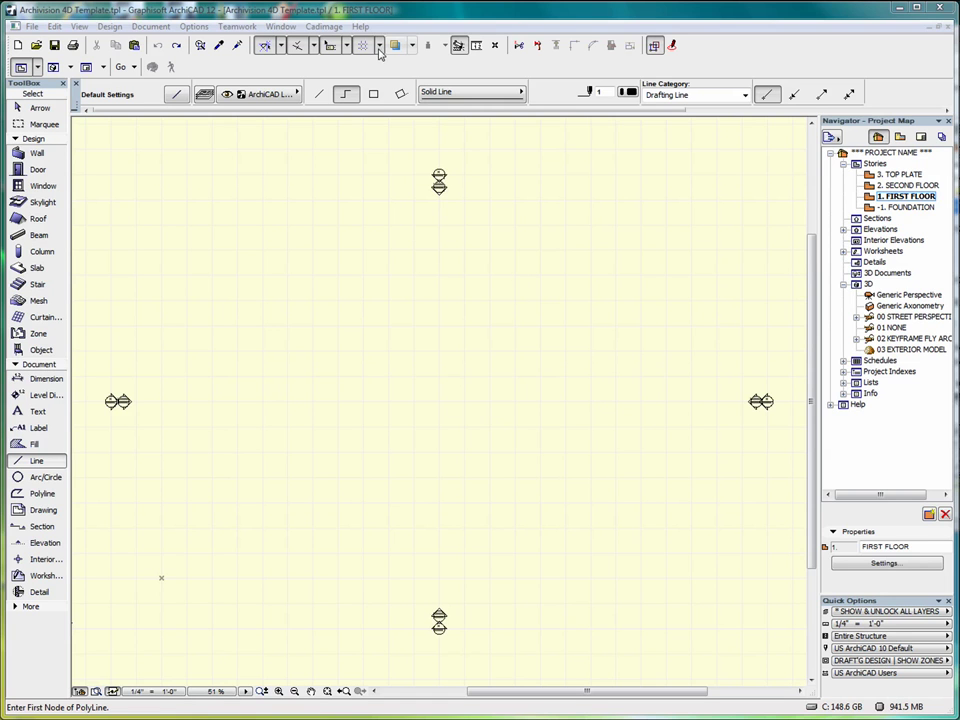
Snap to the Construction Grid and draw a horizontal line about 44' long across the upper plan
left_click(380, 46)
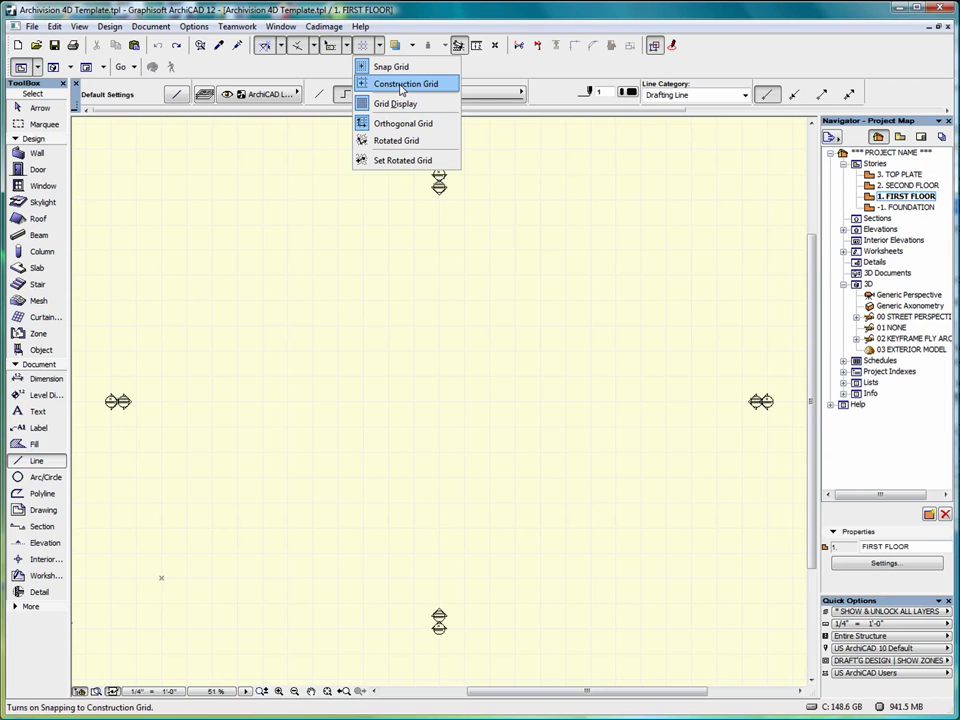
left_click(401, 88)
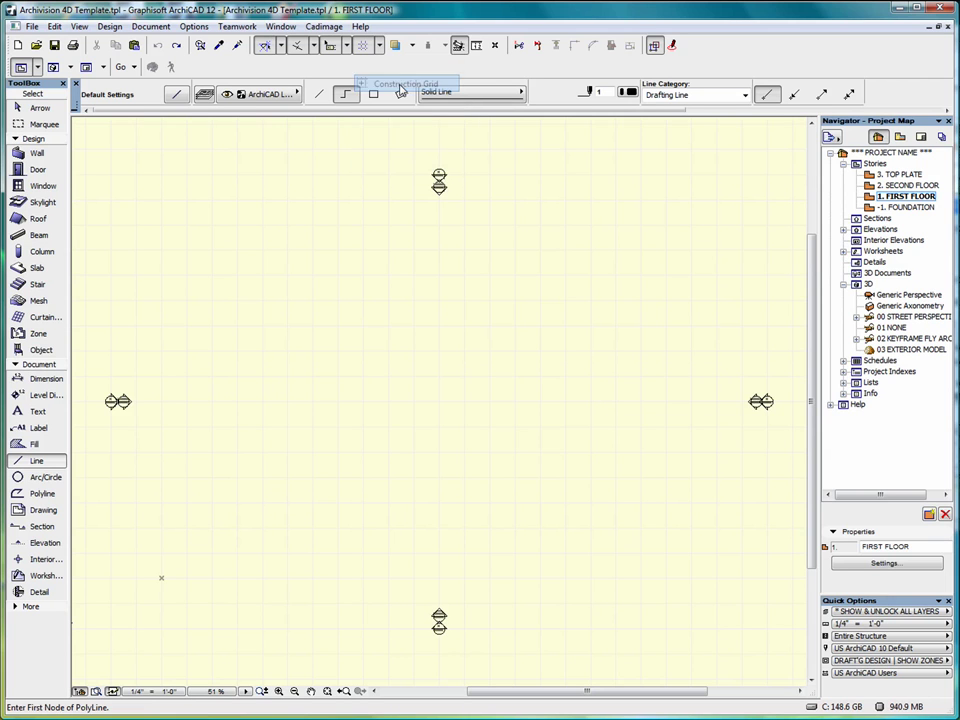
left_click(414, 224)
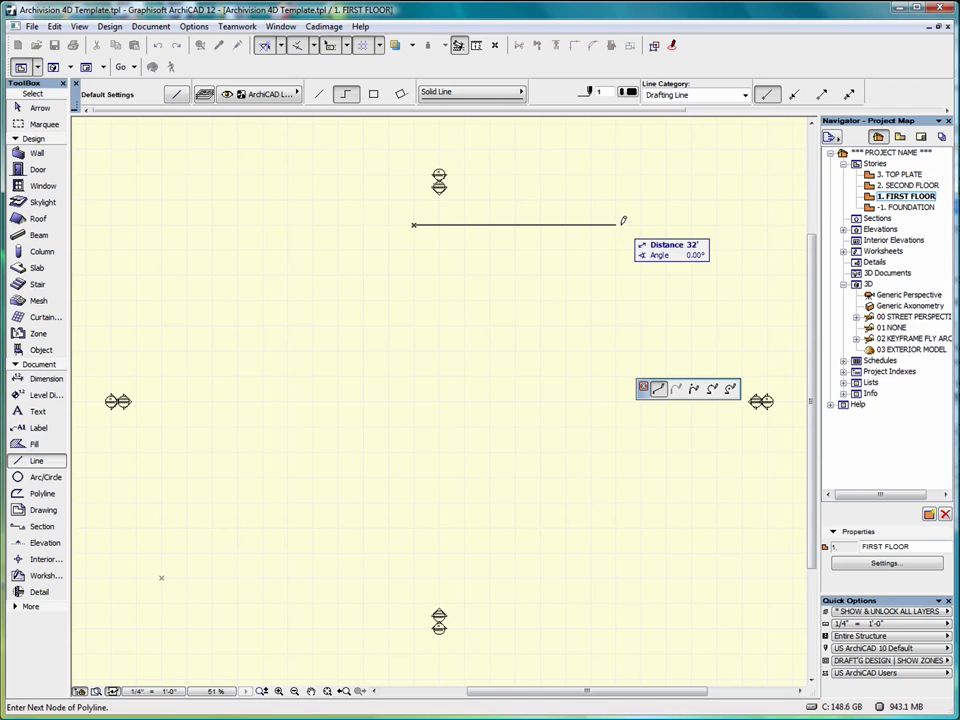
left_click(717, 222)
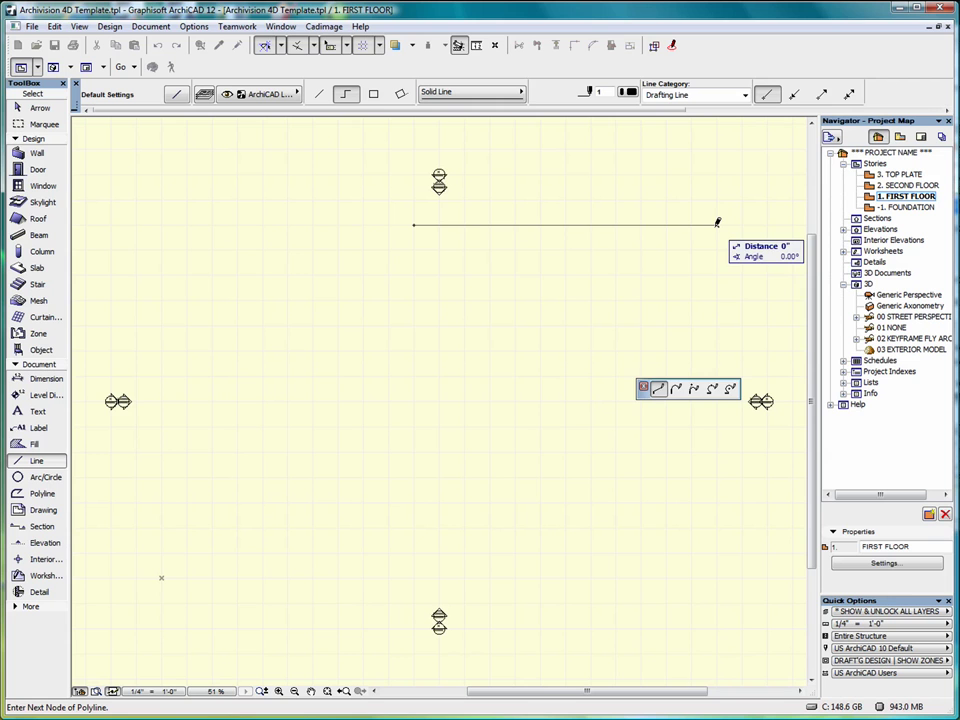
left_click(717, 222)
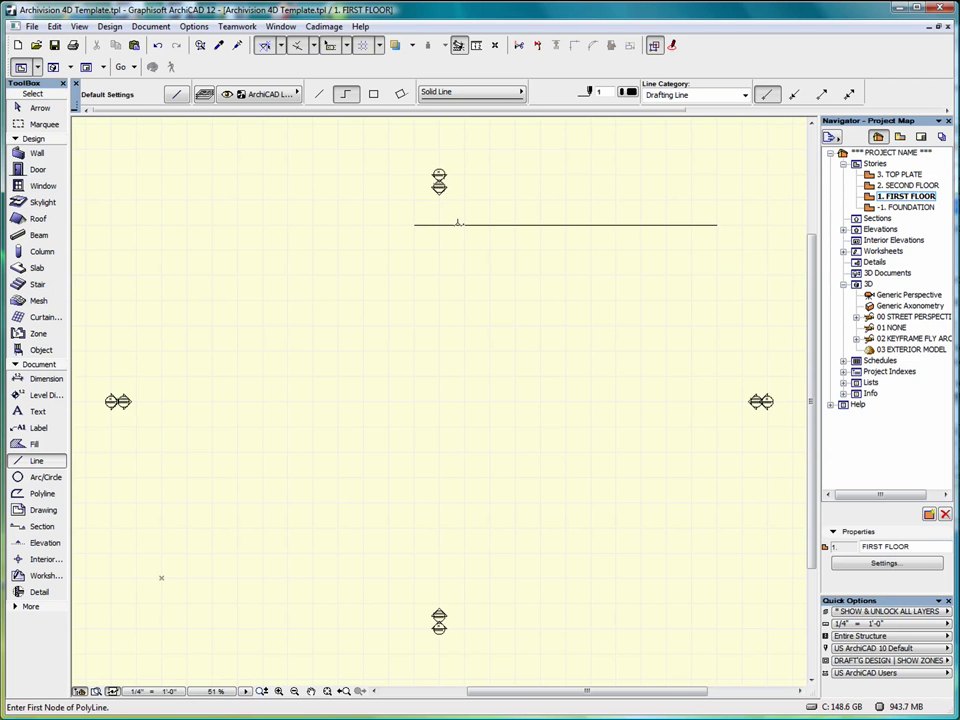
scroll(717, 185, "up", 3)
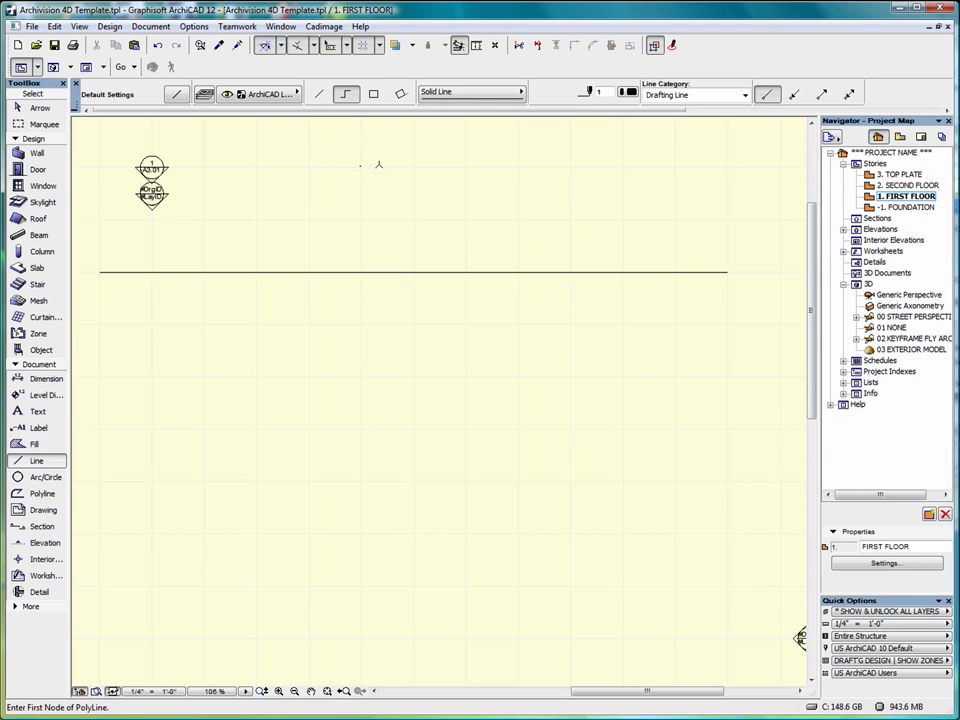
Toggle snap-grid snapping and draw a short horizontal line above the long line's right half
left_click(379, 45)
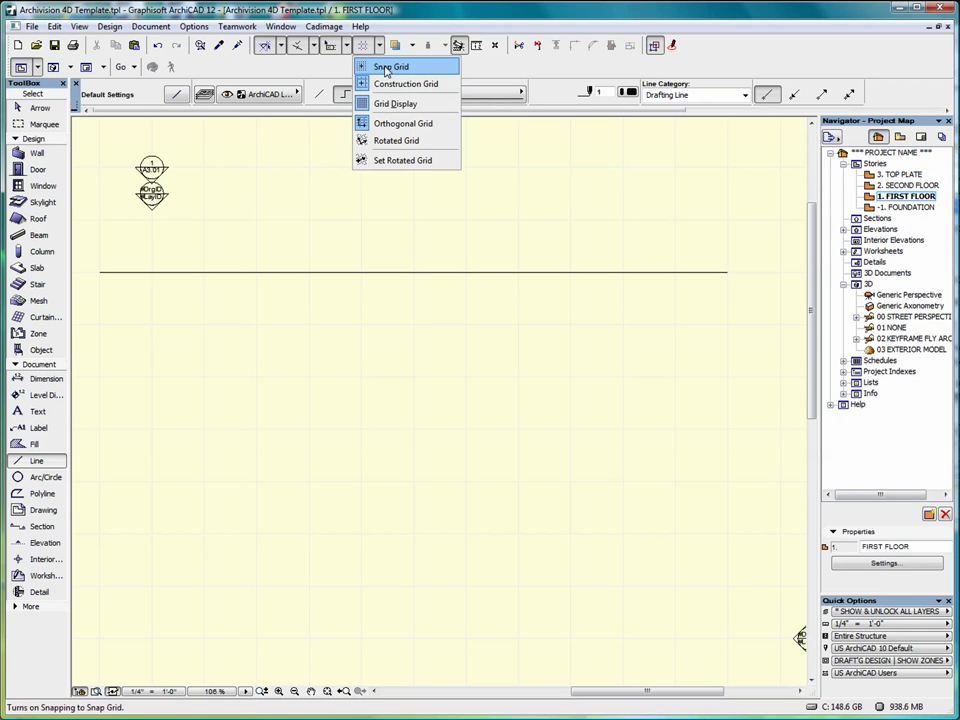
left_click(386, 68)
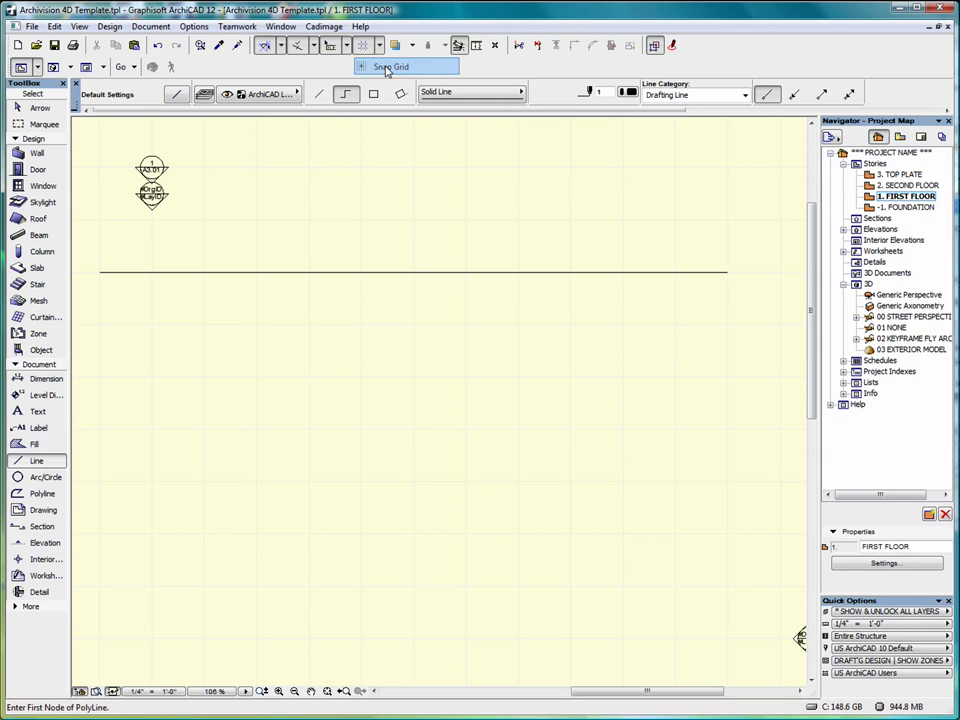
left_click(674, 220)
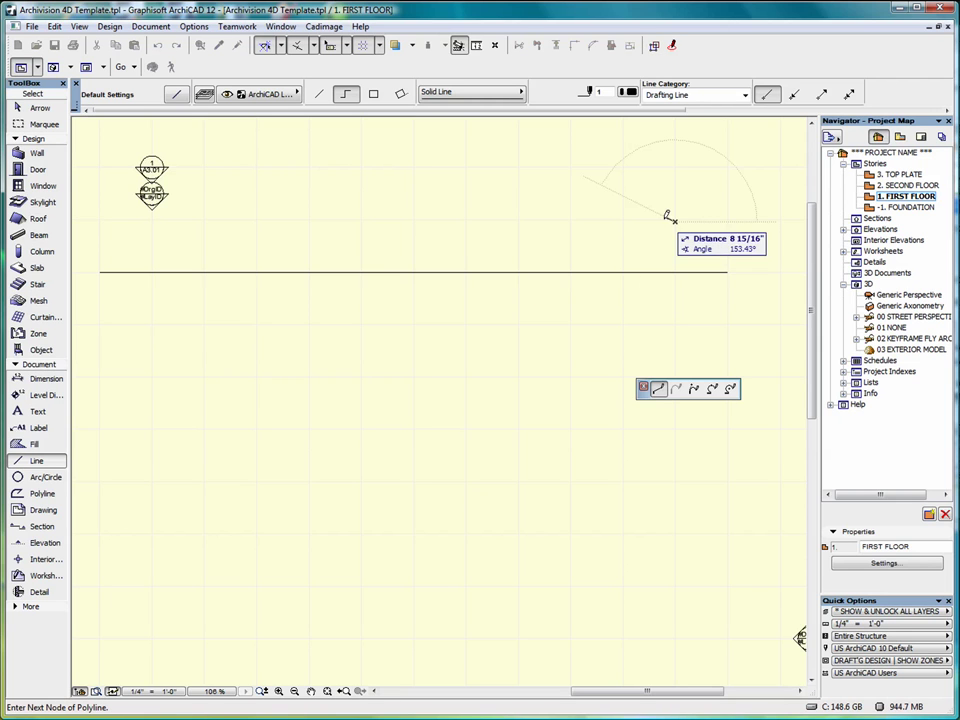
double_click(519, 219)
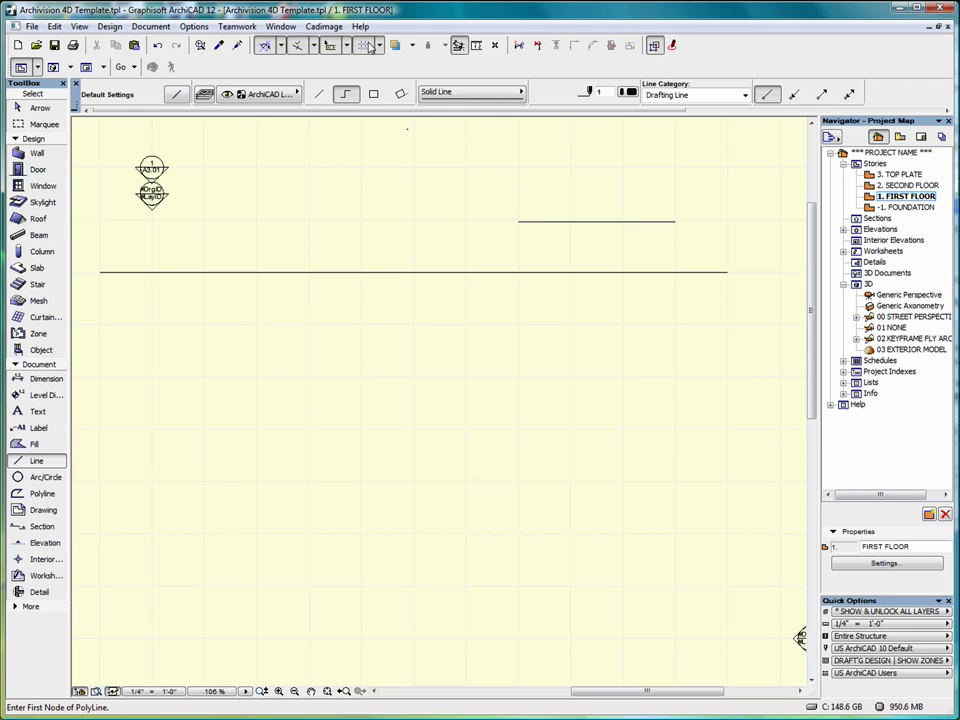
left_click(379, 46)
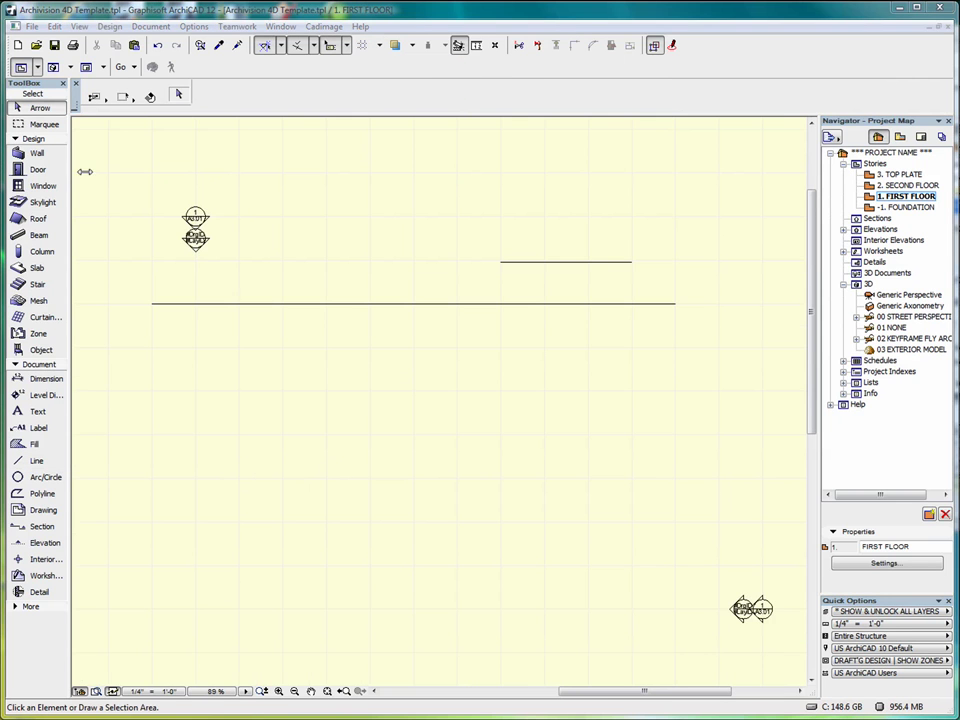
Draw a rotated rectangular wall enclosure tilted about 25° below the horizontal lines
left_click(36, 155)
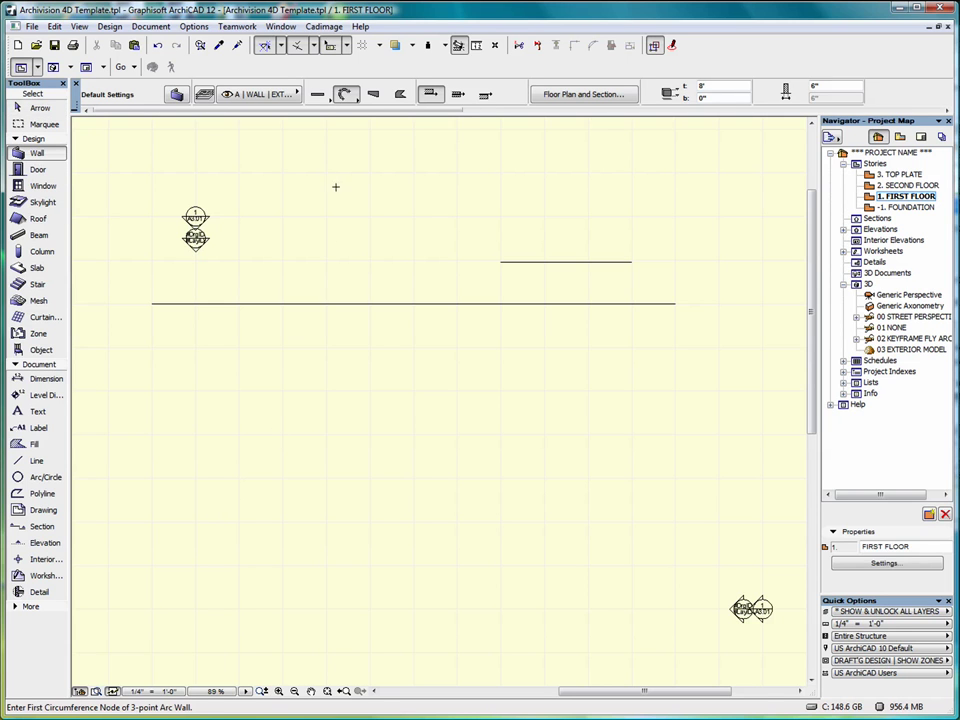
left_click(345, 94)
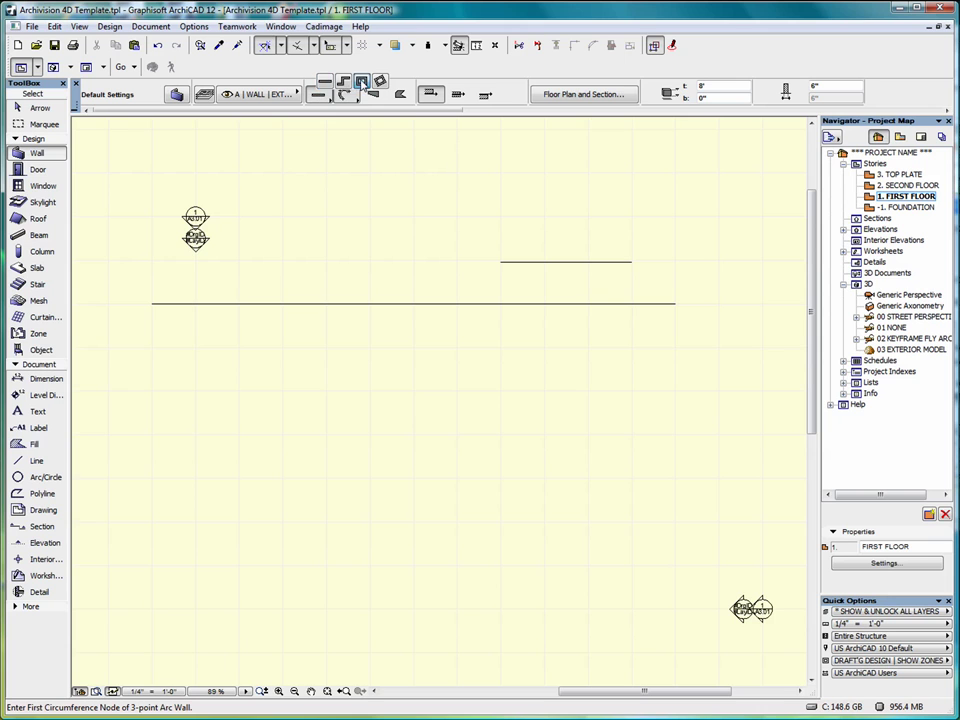
left_click(362, 81)
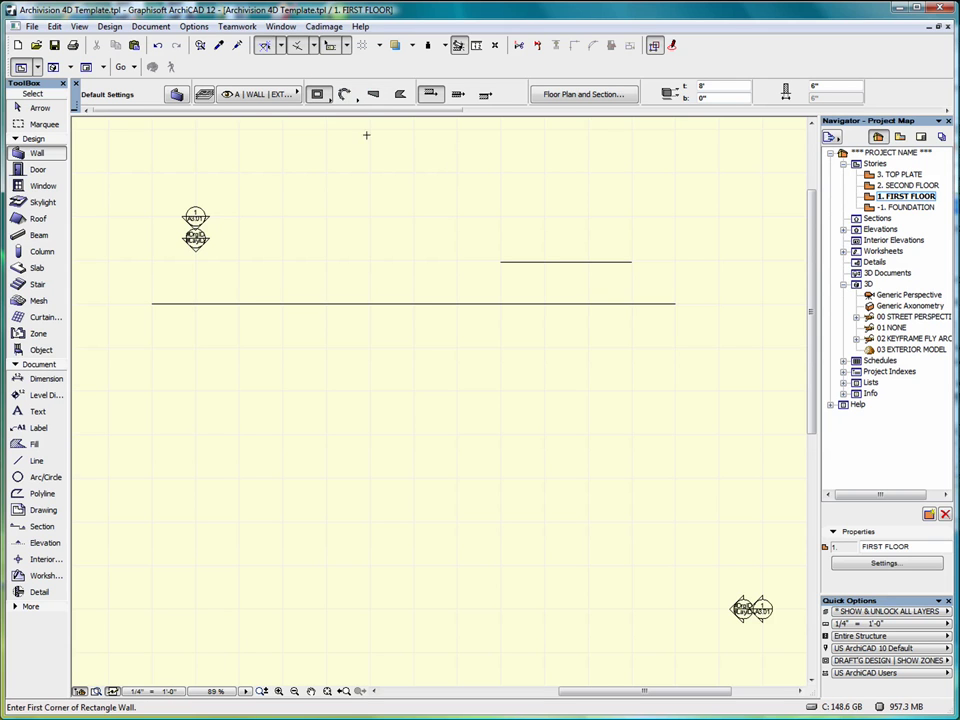
left_click(210, 500)
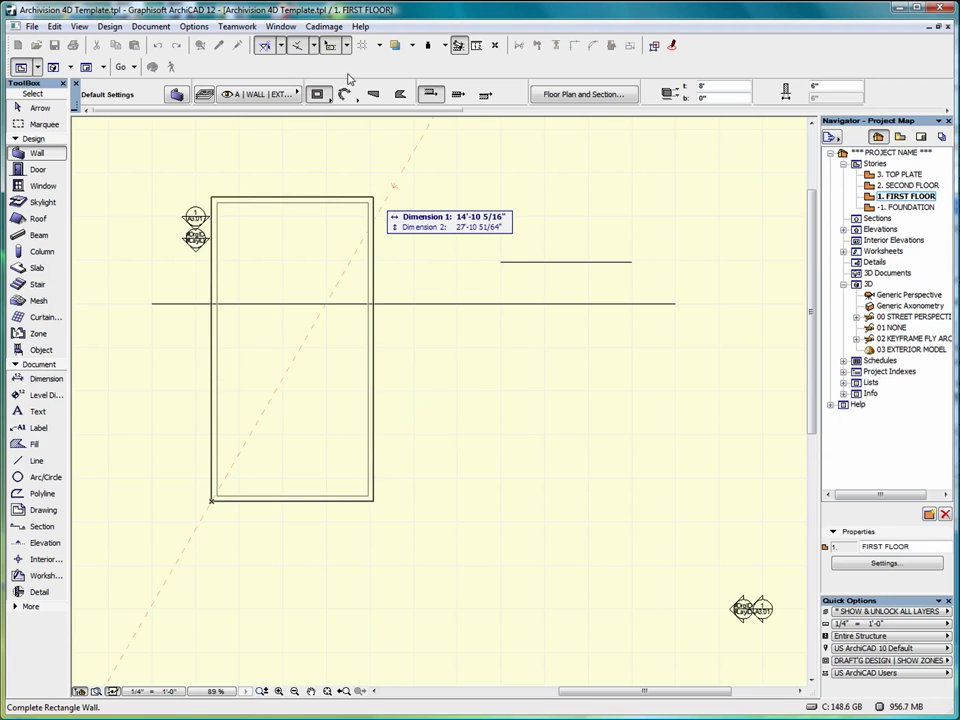
left_click(343, 94)
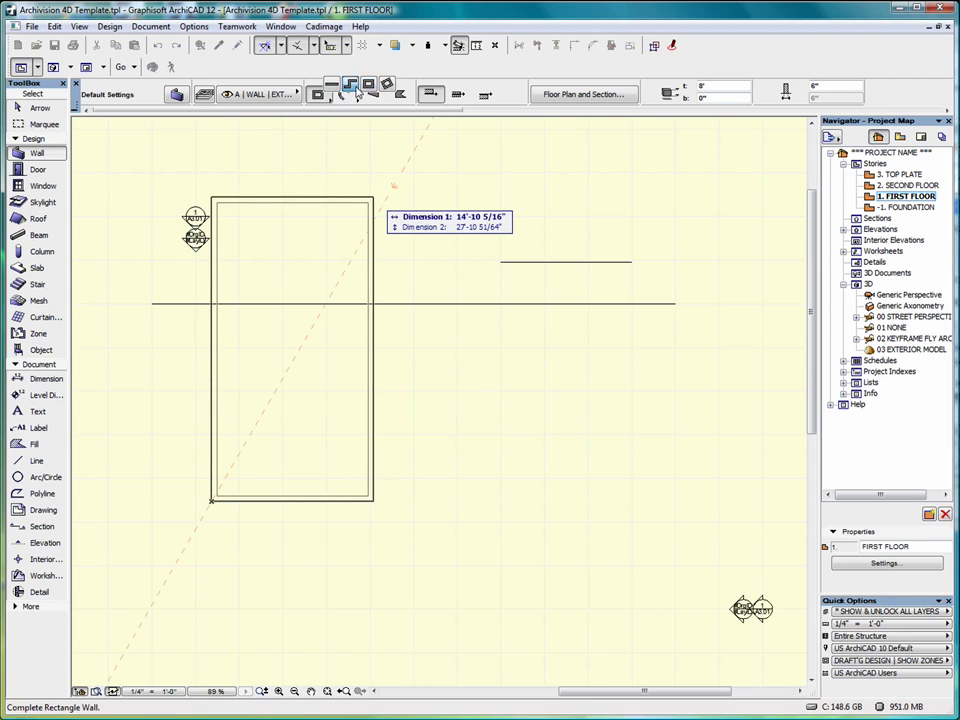
left_click(387, 85)
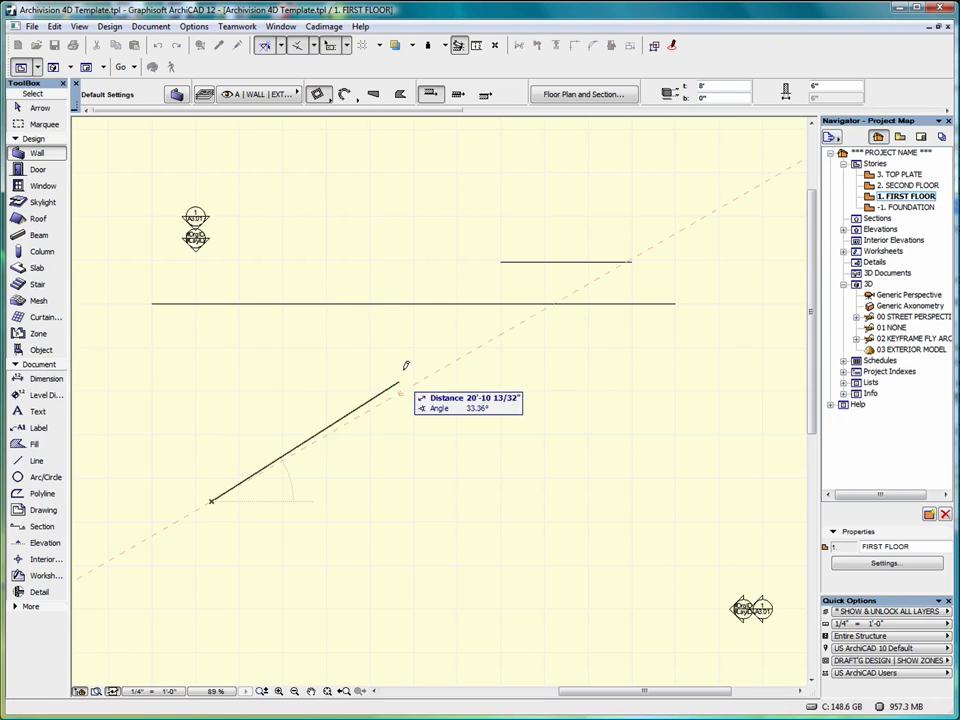
left_click(540, 345)
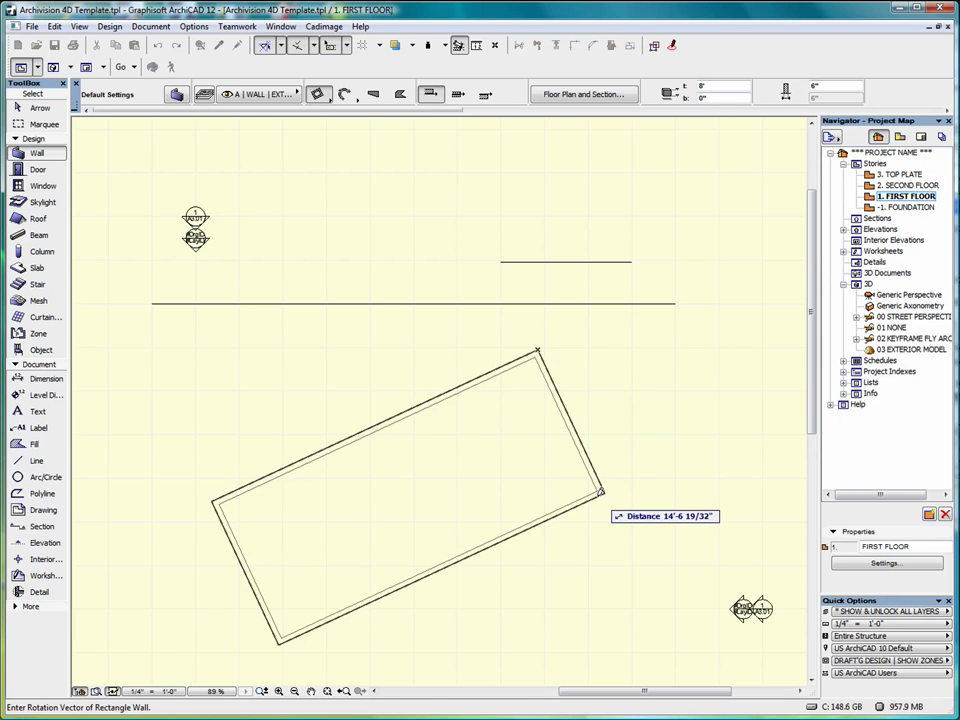
left_click(601, 492)
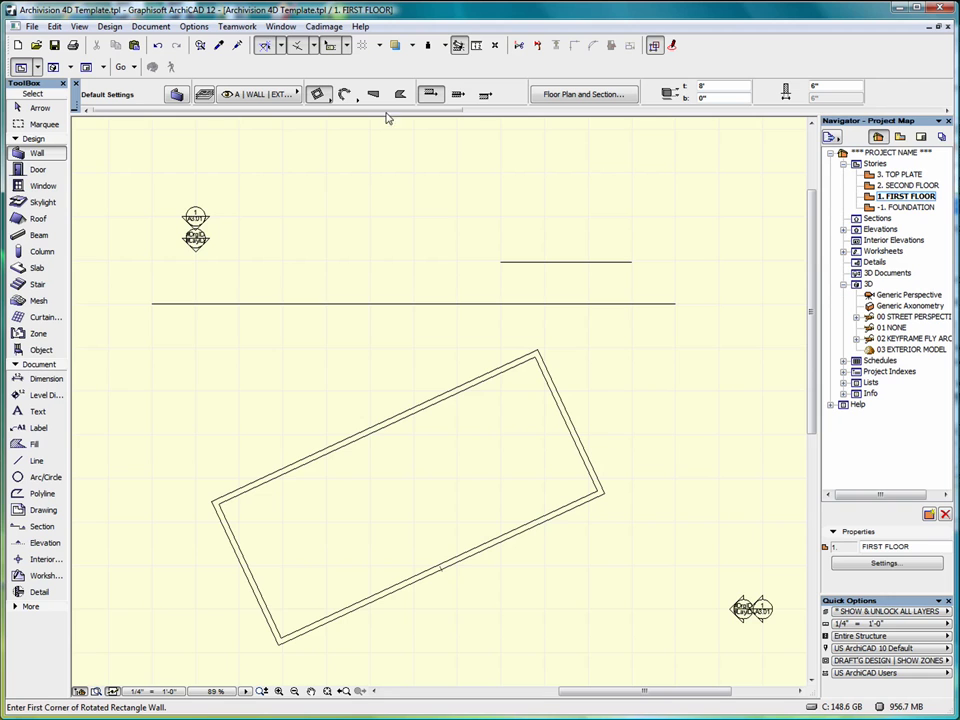
left_click(363, 47)
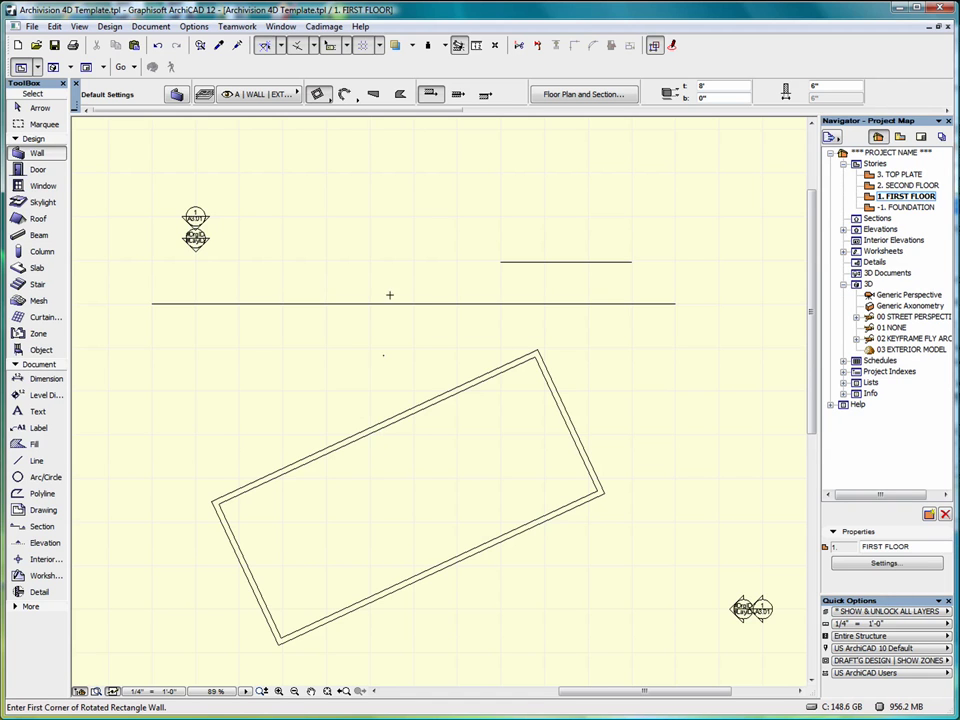
Align the rotated grid to the tilted wall's long edge, about 25.5°, using its two corners
left_click(379, 45)
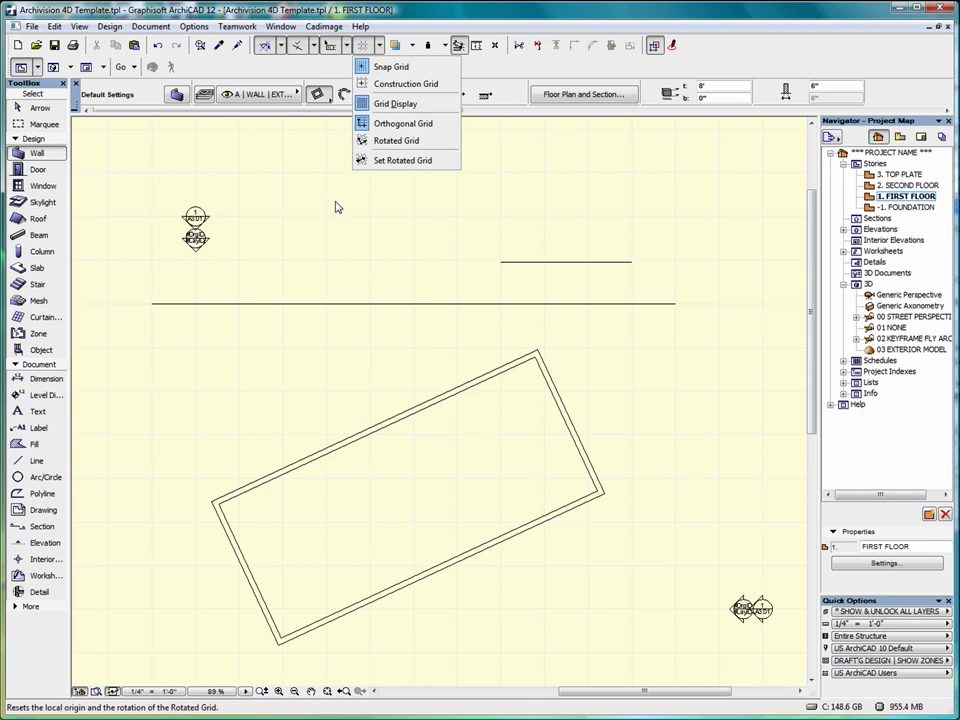
left_click(393, 160)
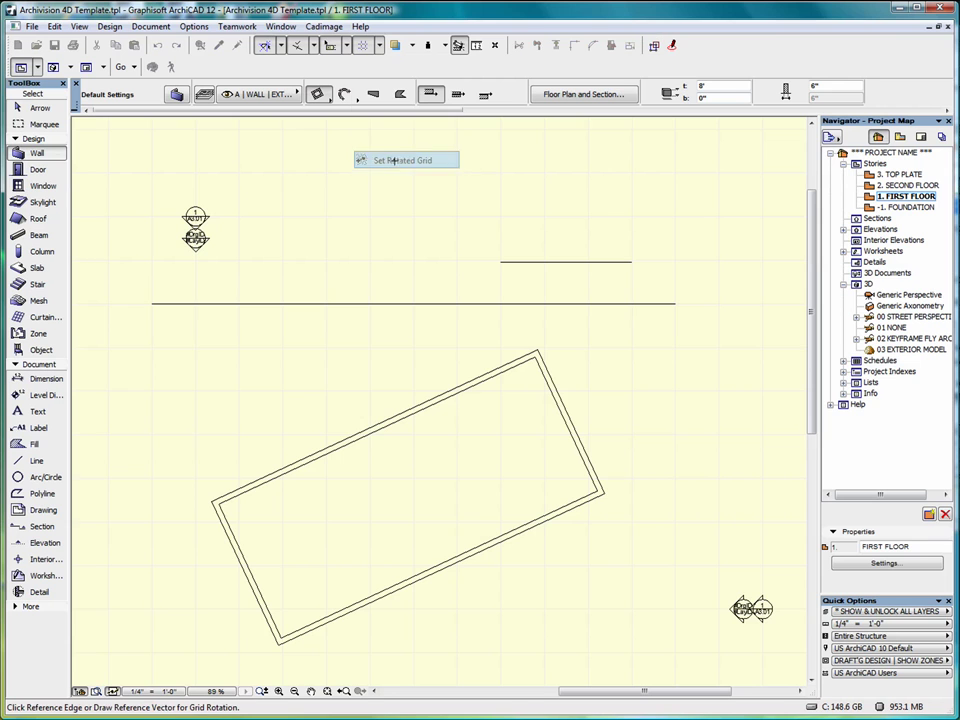
left_click(214, 502)
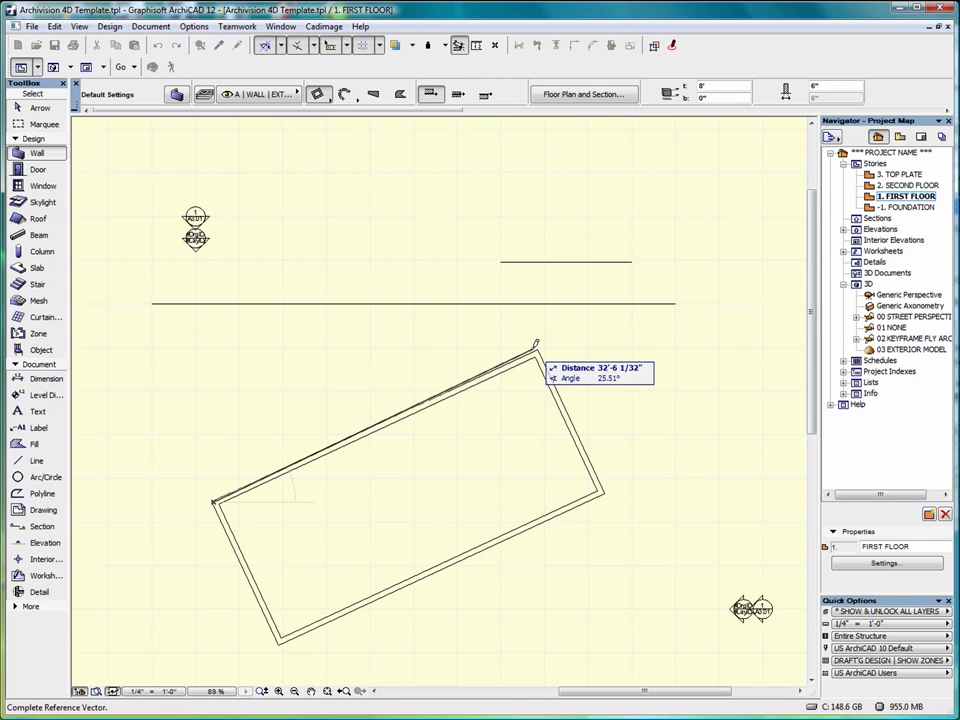
left_click(538, 347)
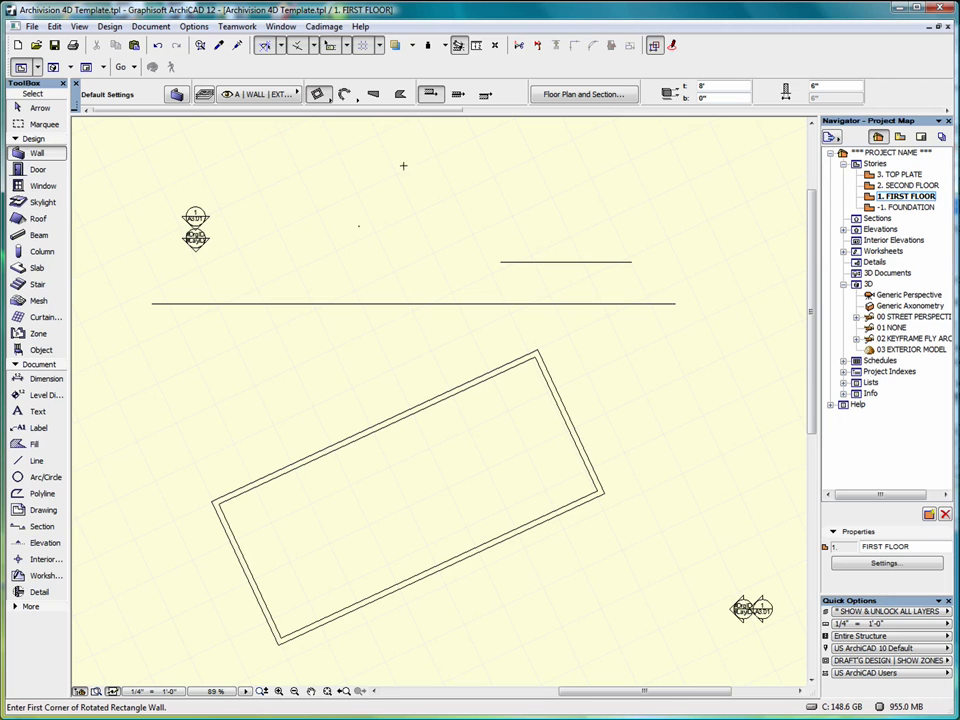
Switch the grid back to Orthogonal Grid
left_click(380, 48)
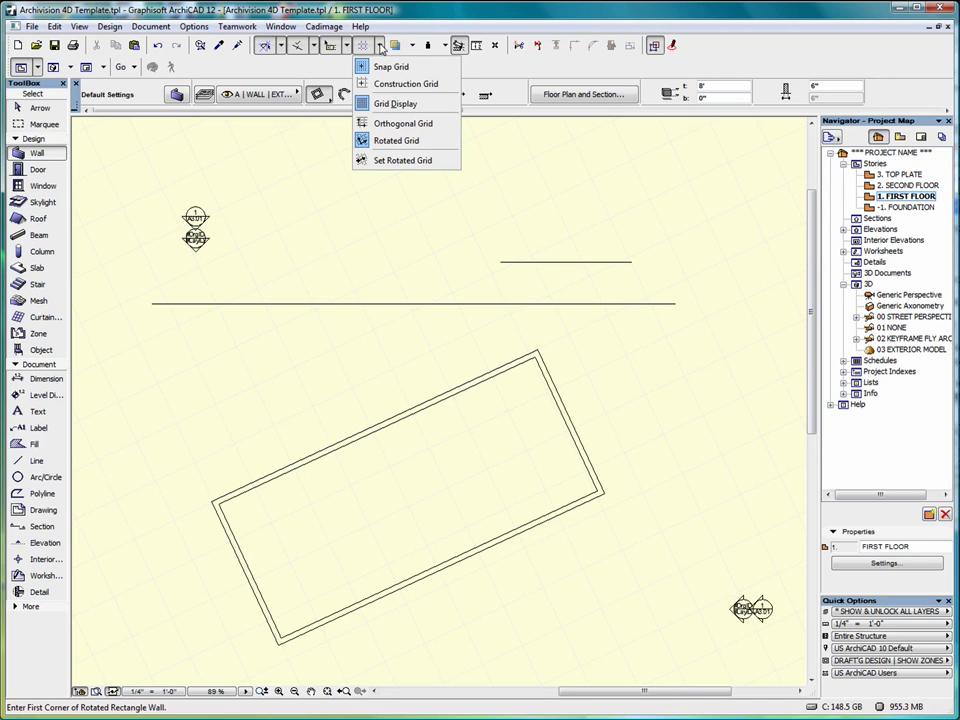
left_click(400, 124)
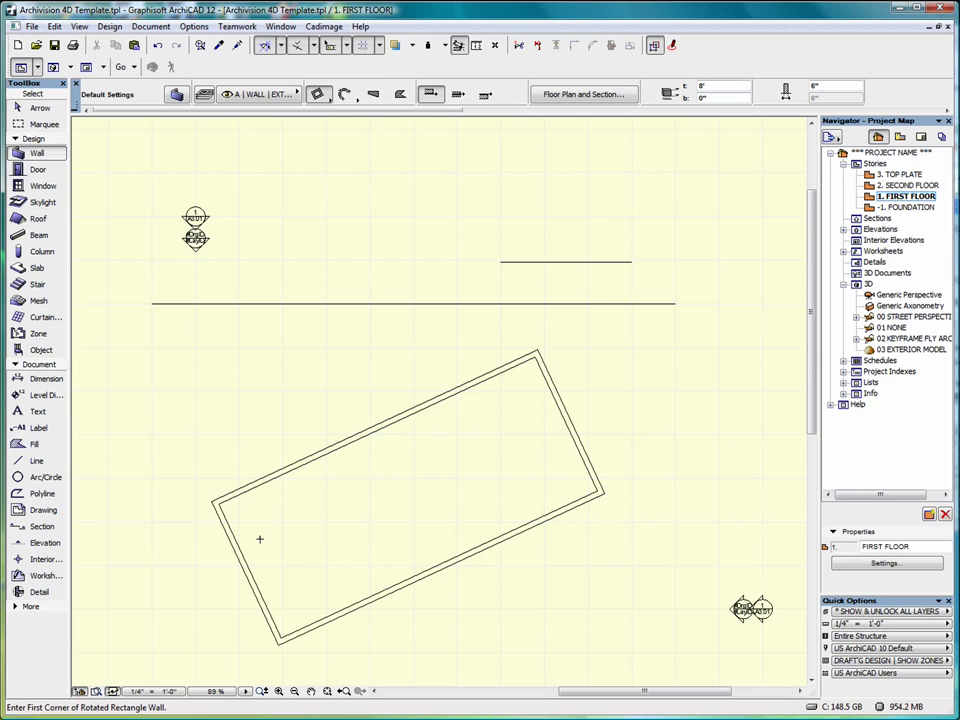
Snap to the Construction Grid and draw a small wall rectangle tilted 15° near the top
left_click(380, 46)
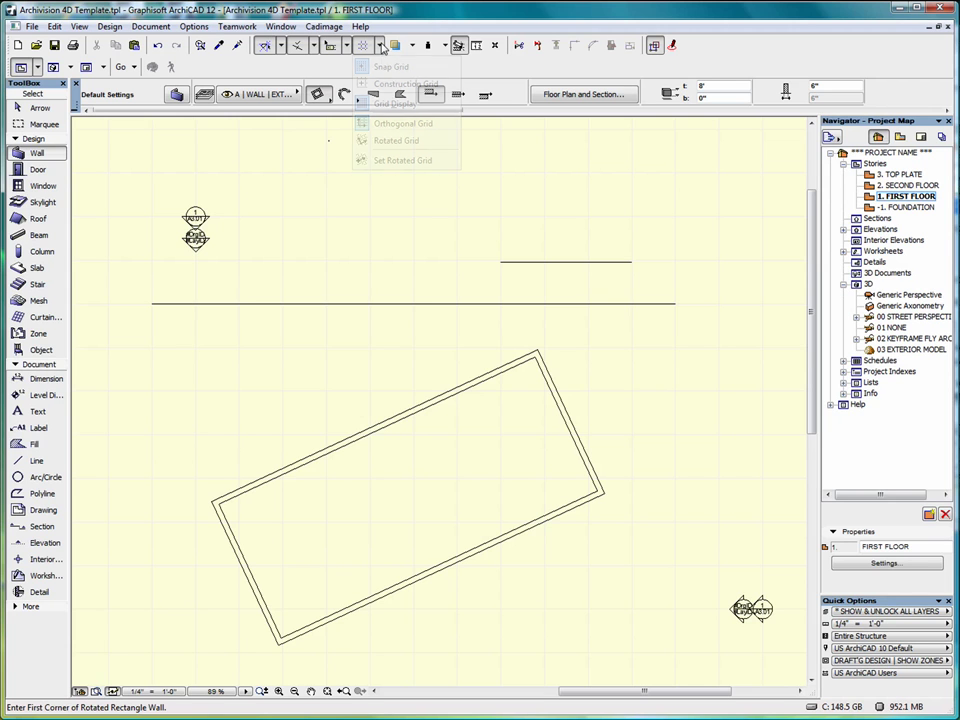
left_click(386, 84)
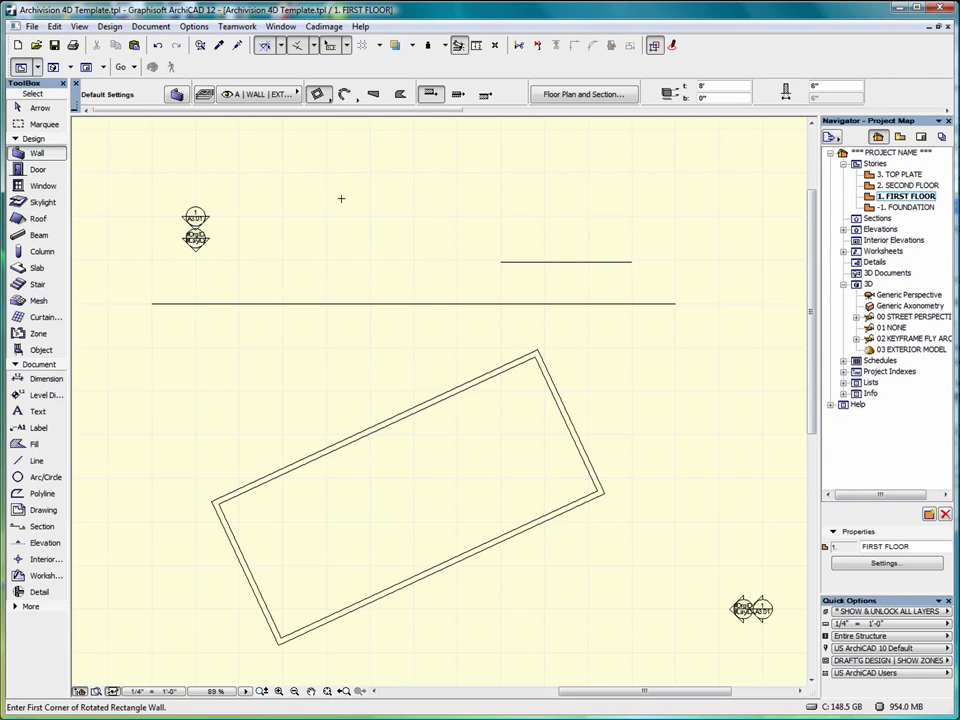
left_click(381, 202)
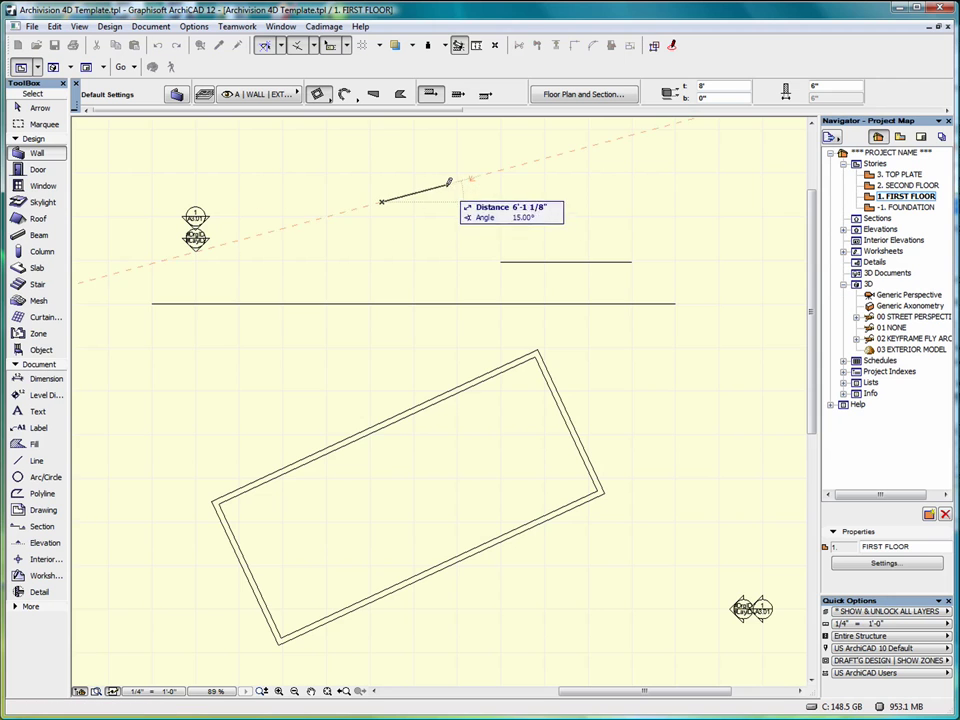
left_click(446, 182)
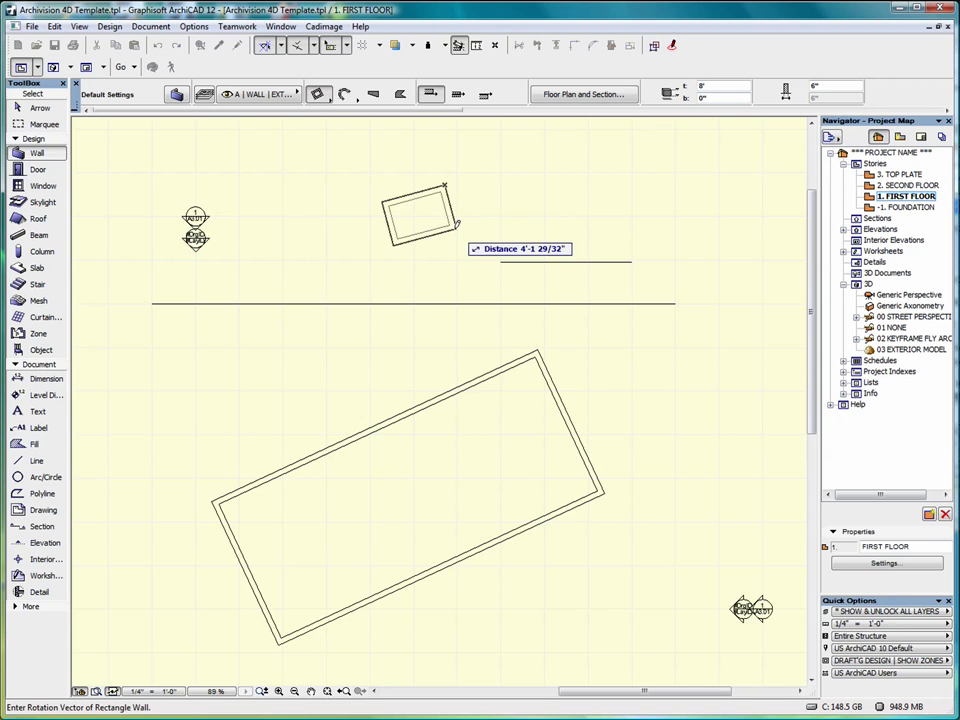
left_click(455, 226)
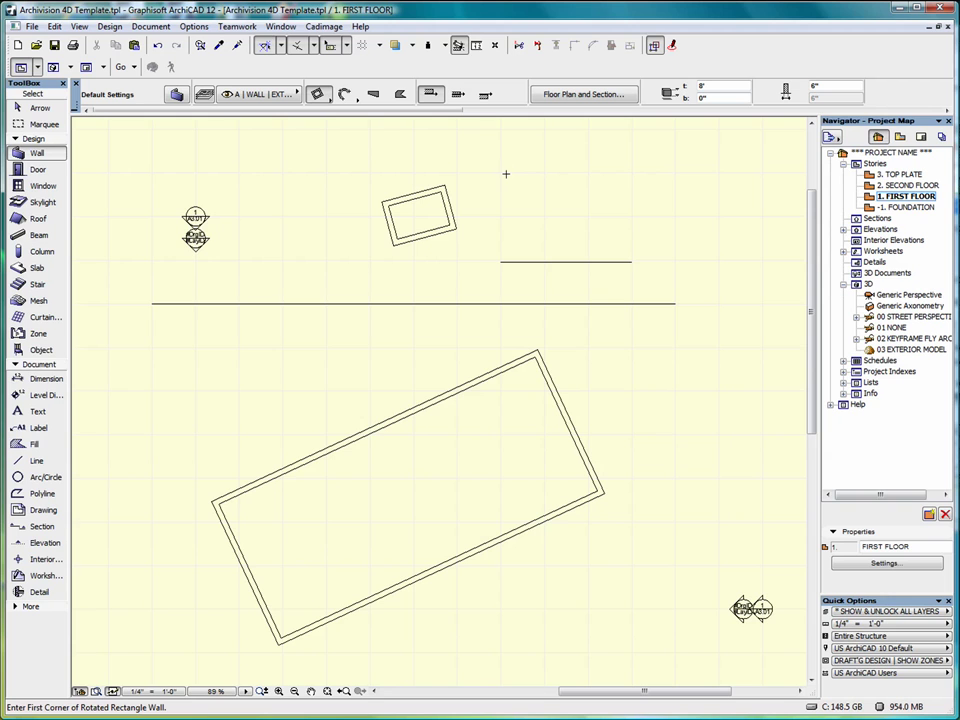
With grid snap on, draw an upright 12' by 16' wall rectangle across both horizontal lines
key("s")
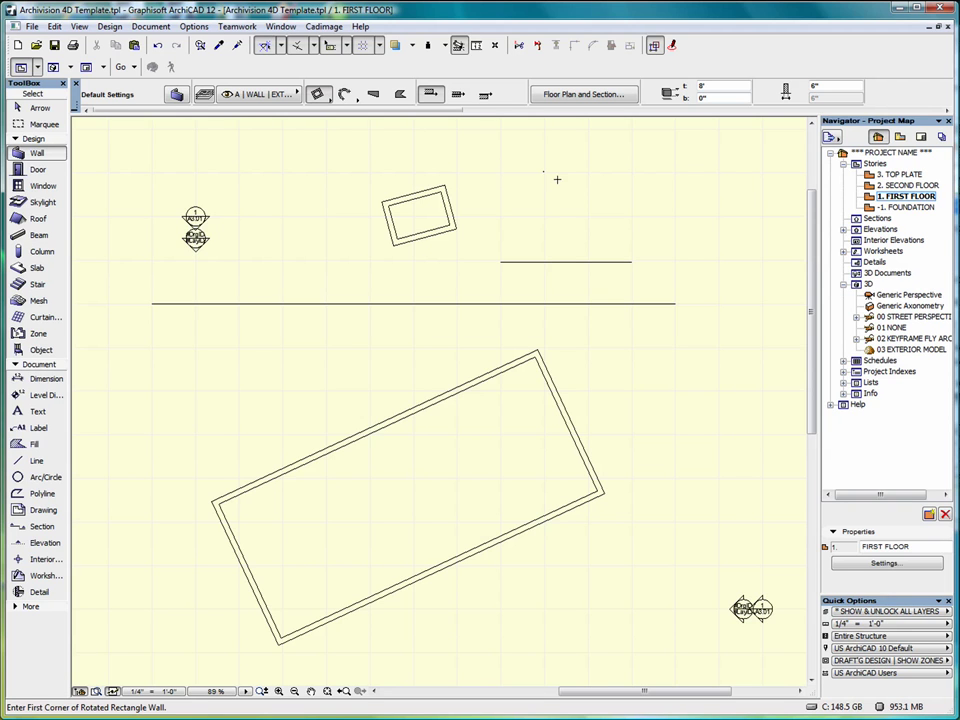
left_click(501, 172)
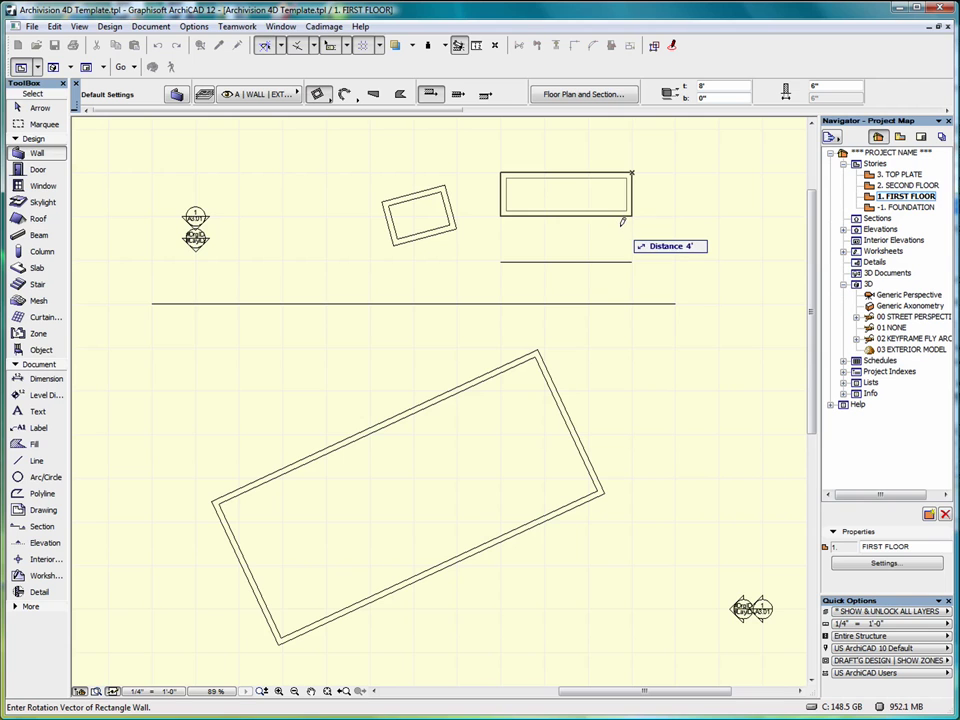
left_click(616, 328)
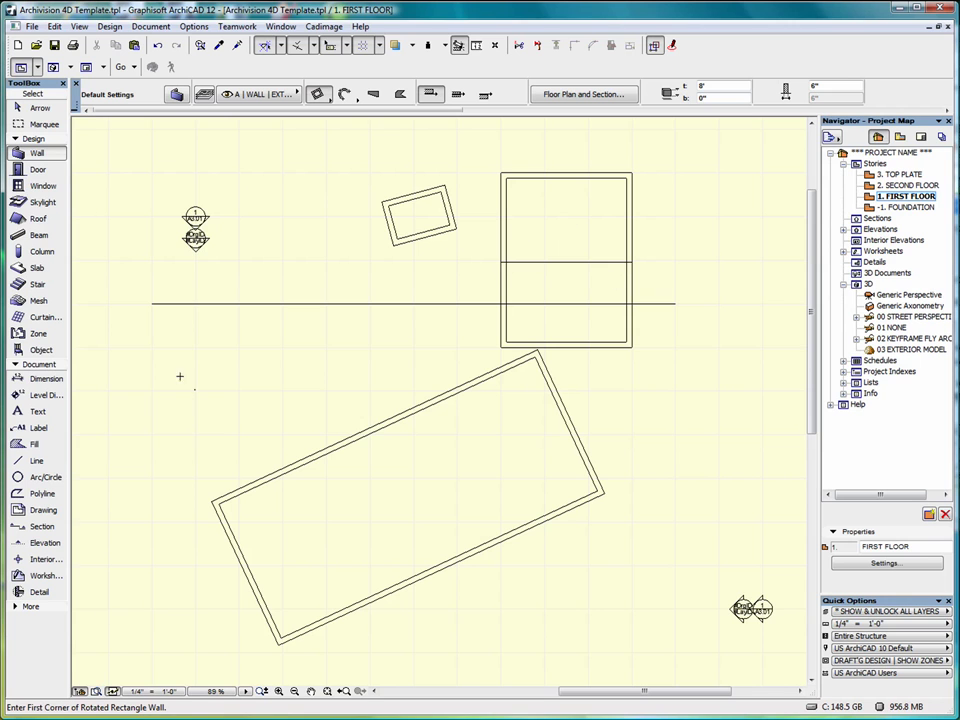
Toggle Grid Snap from the View menu so subsequent drawing locks to the grid
left_click(81, 28)
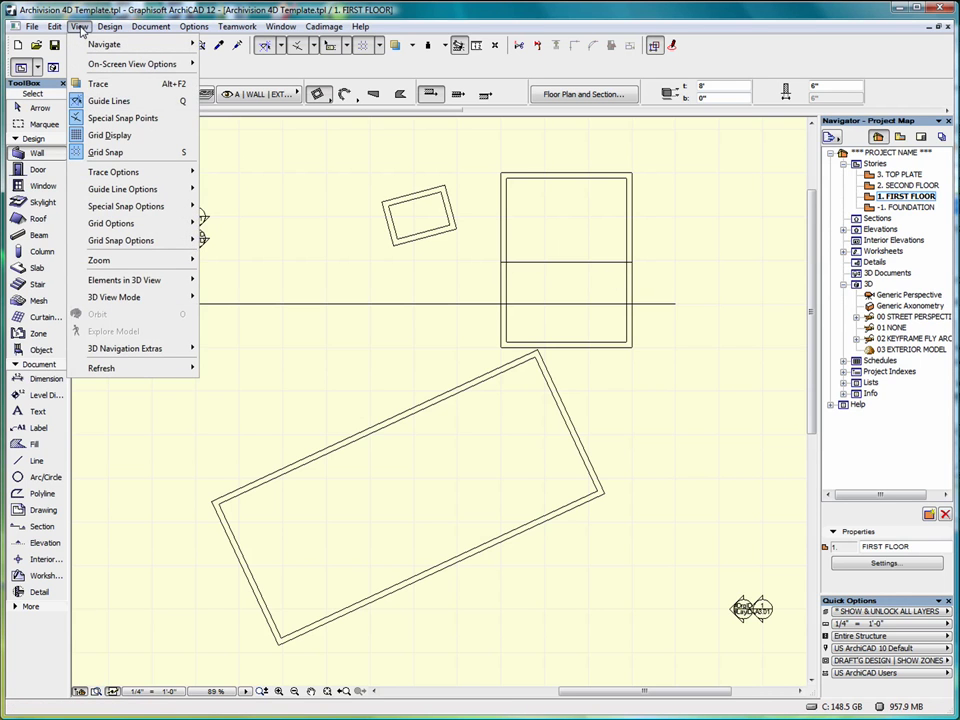
left_click(110, 135)
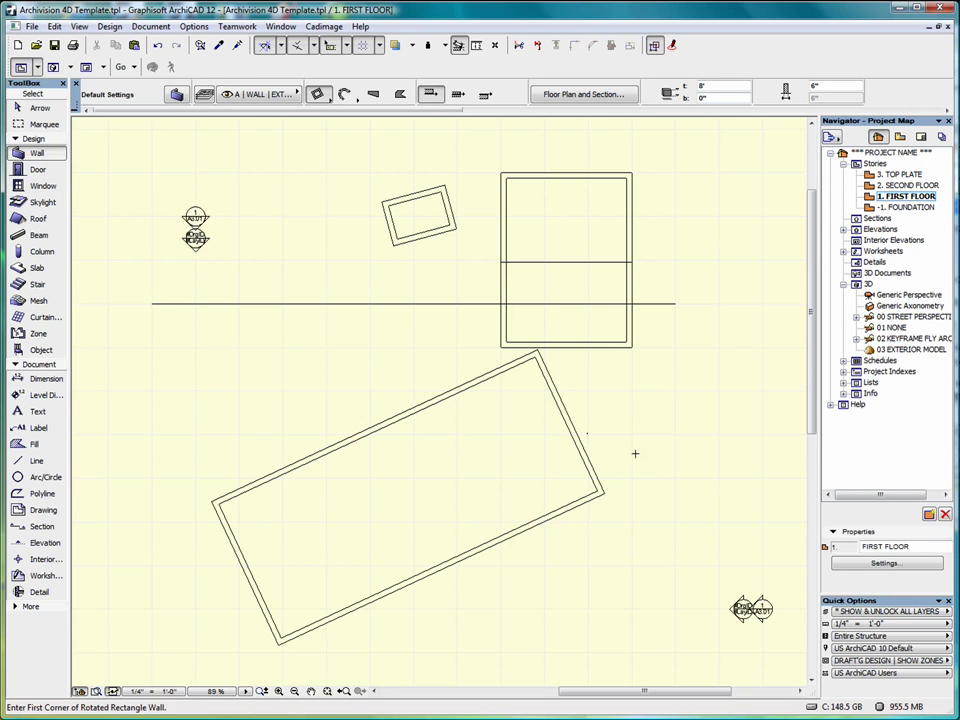